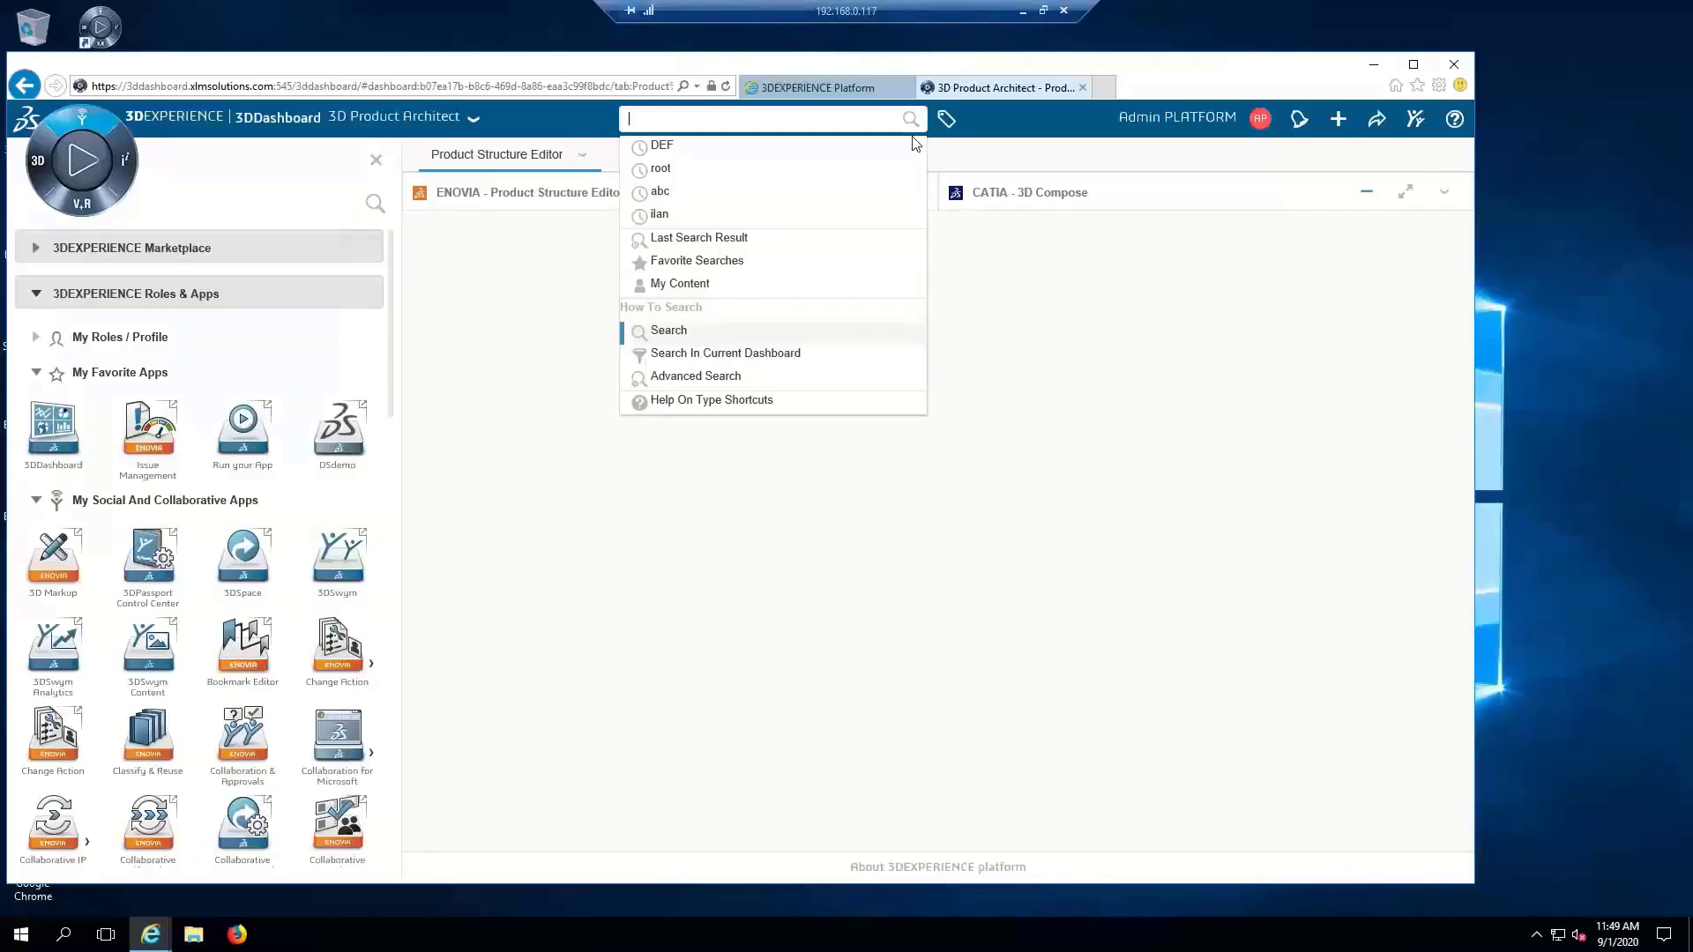
- Search xLM scoped to My Content and scroll through all 111 results
type("x")
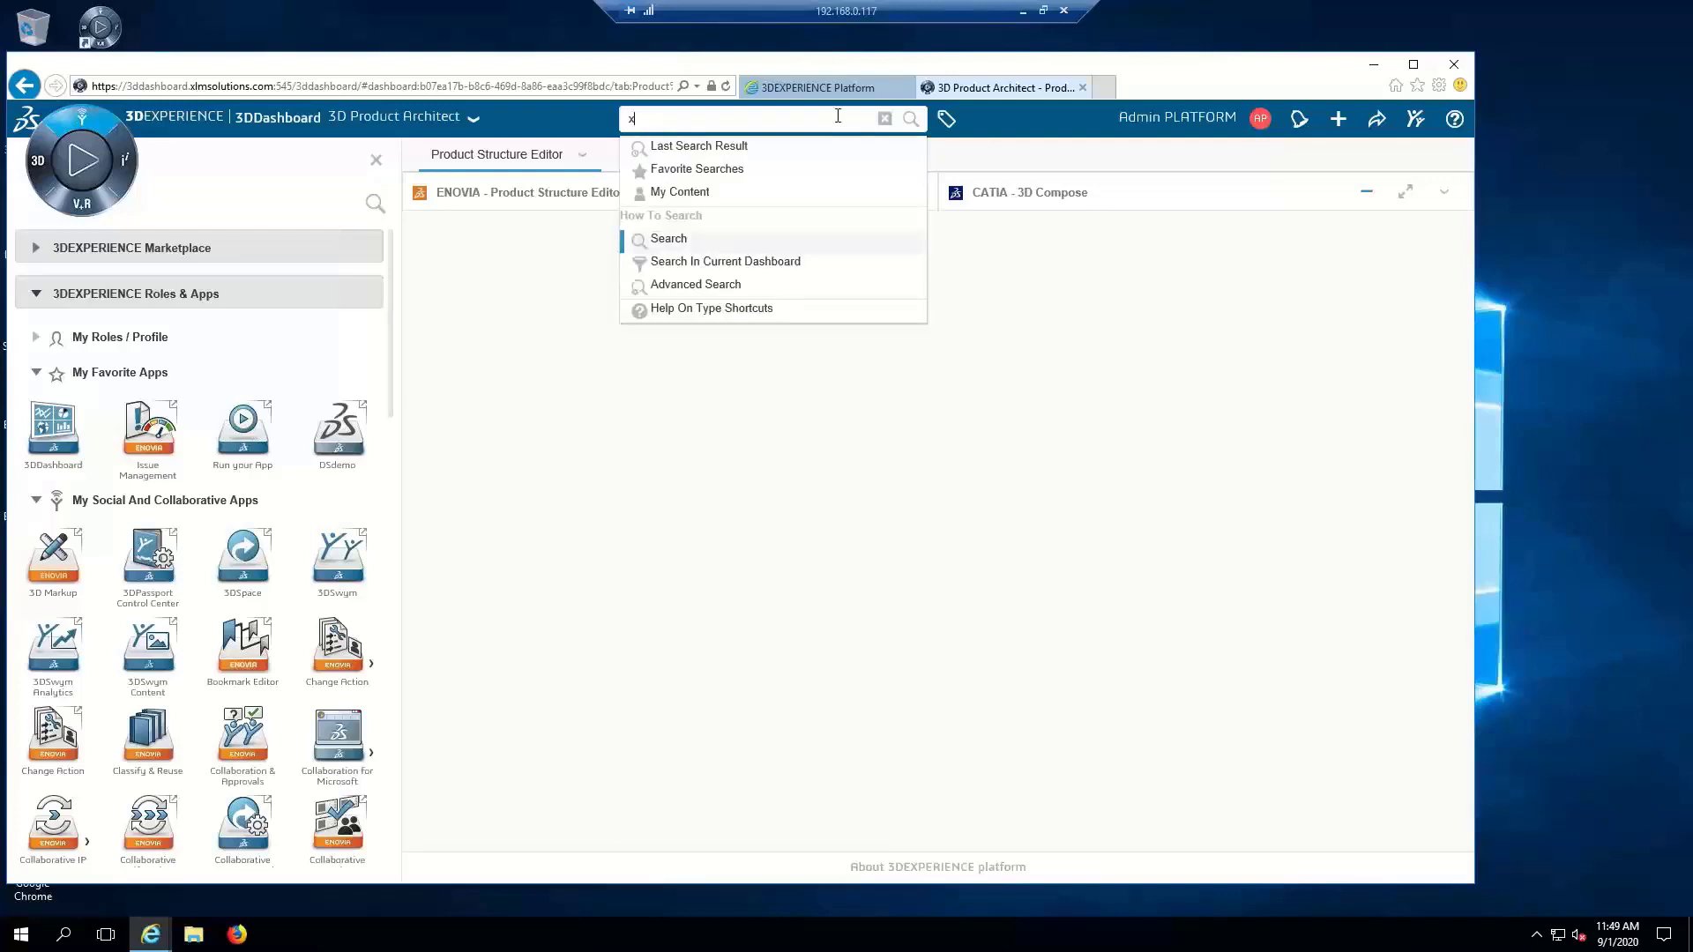
type("LM")
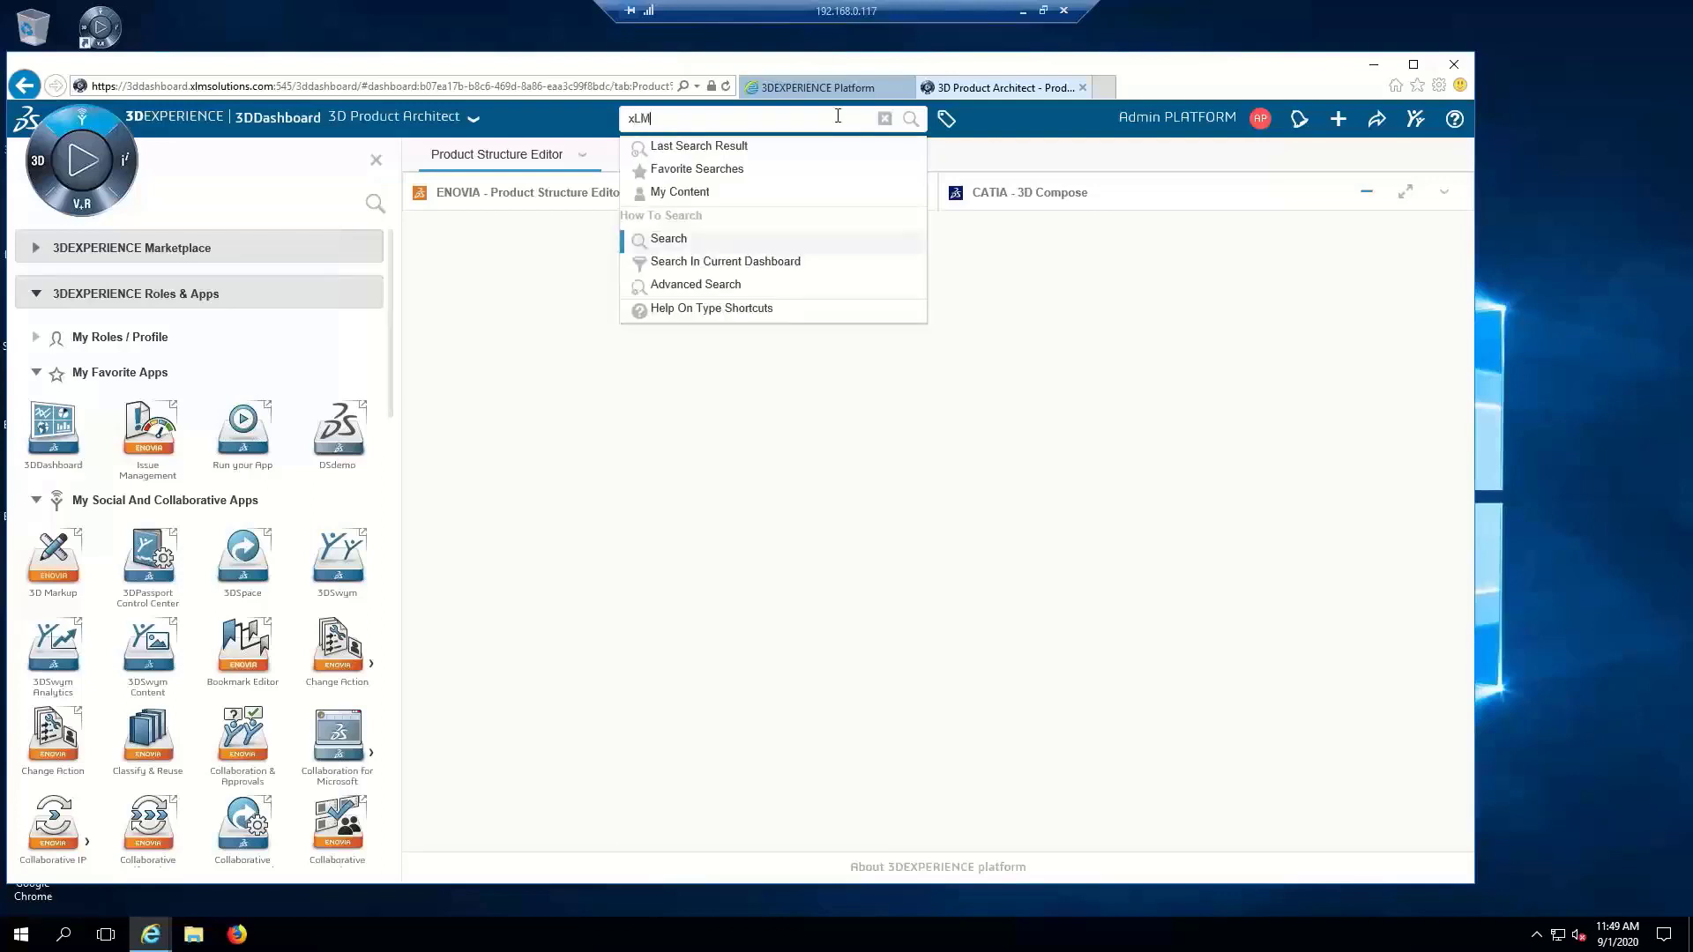
left_click(769, 192)
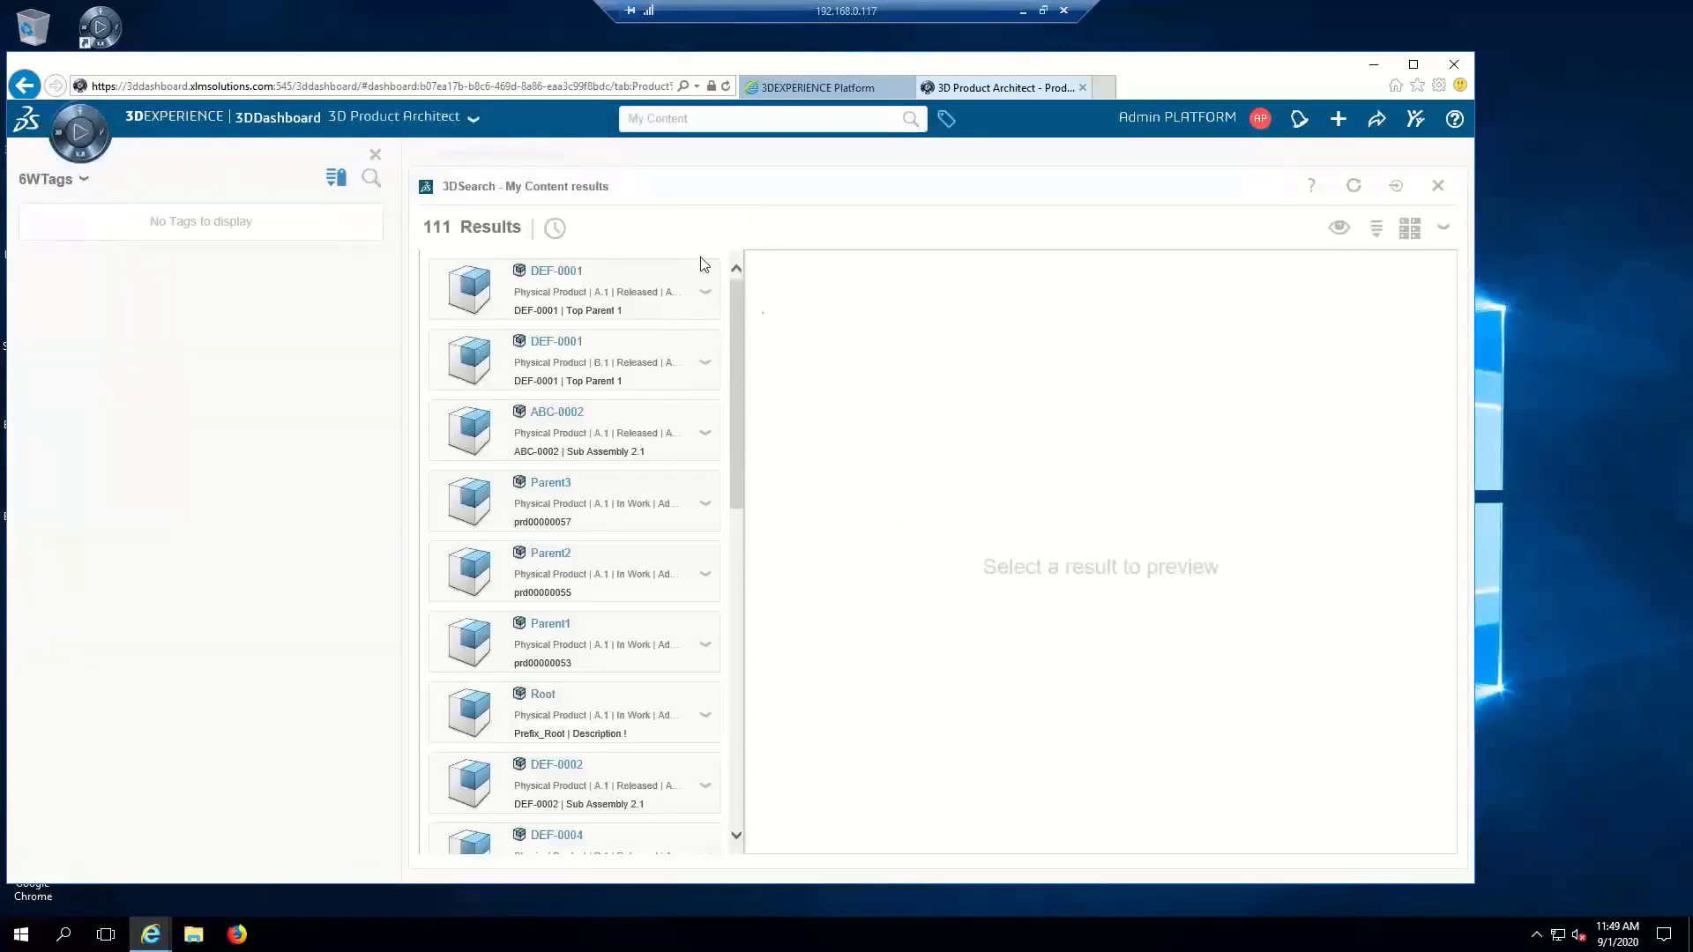
left_click(737, 728)
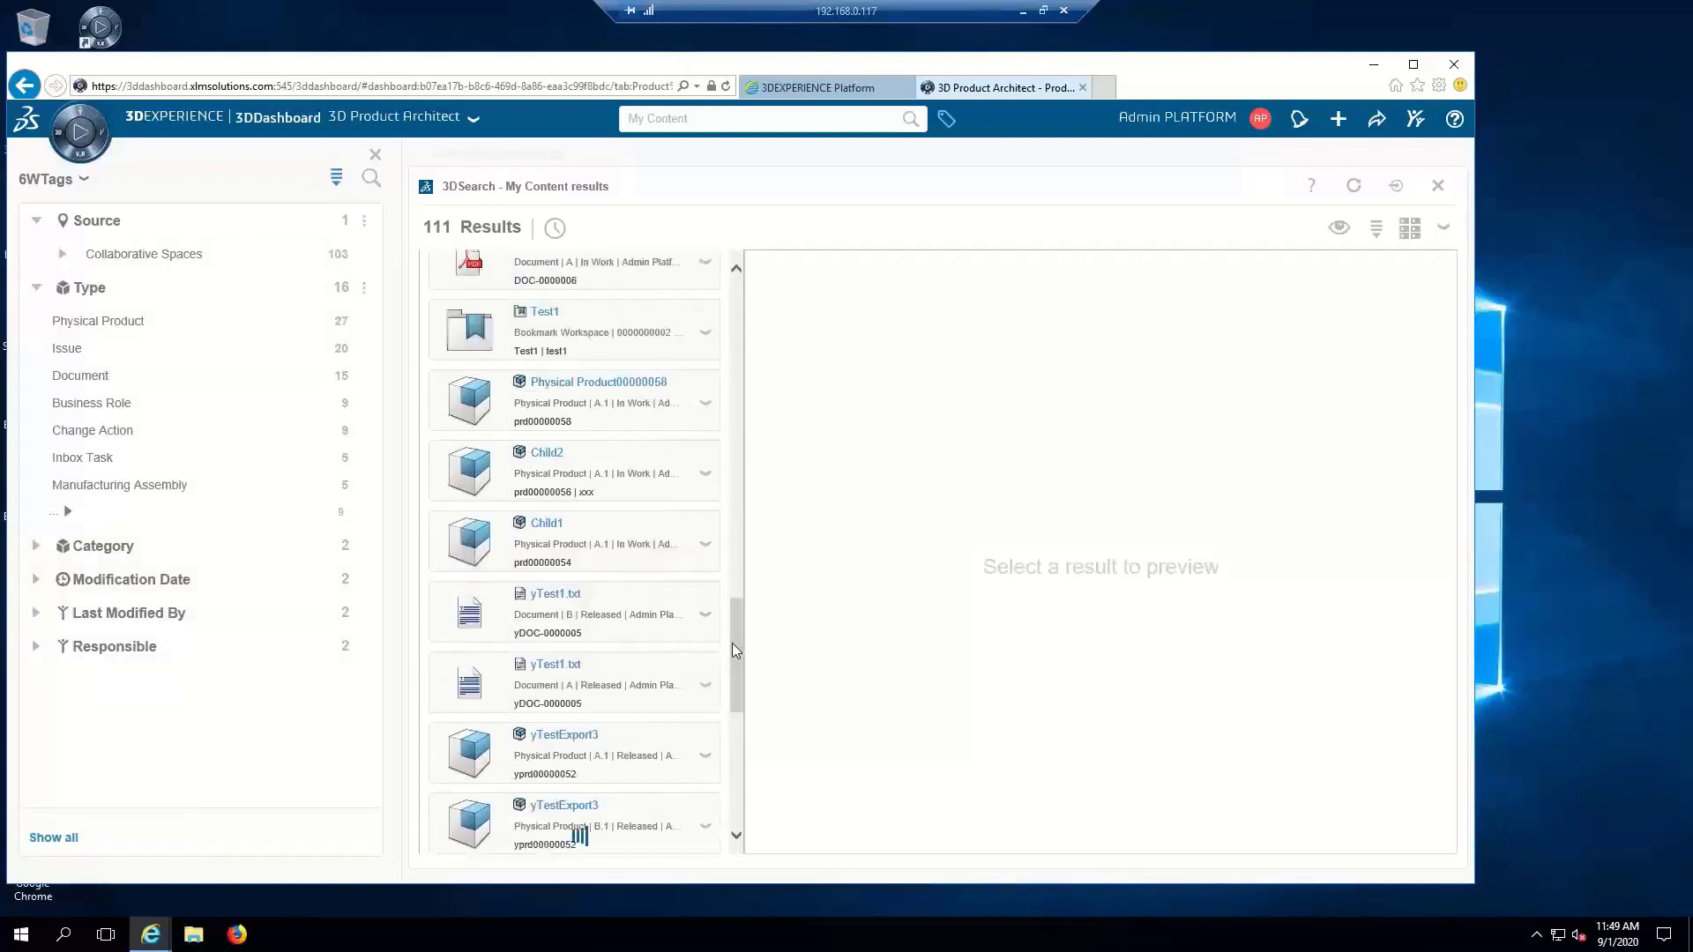
scroll(729, 803, "down", 6)
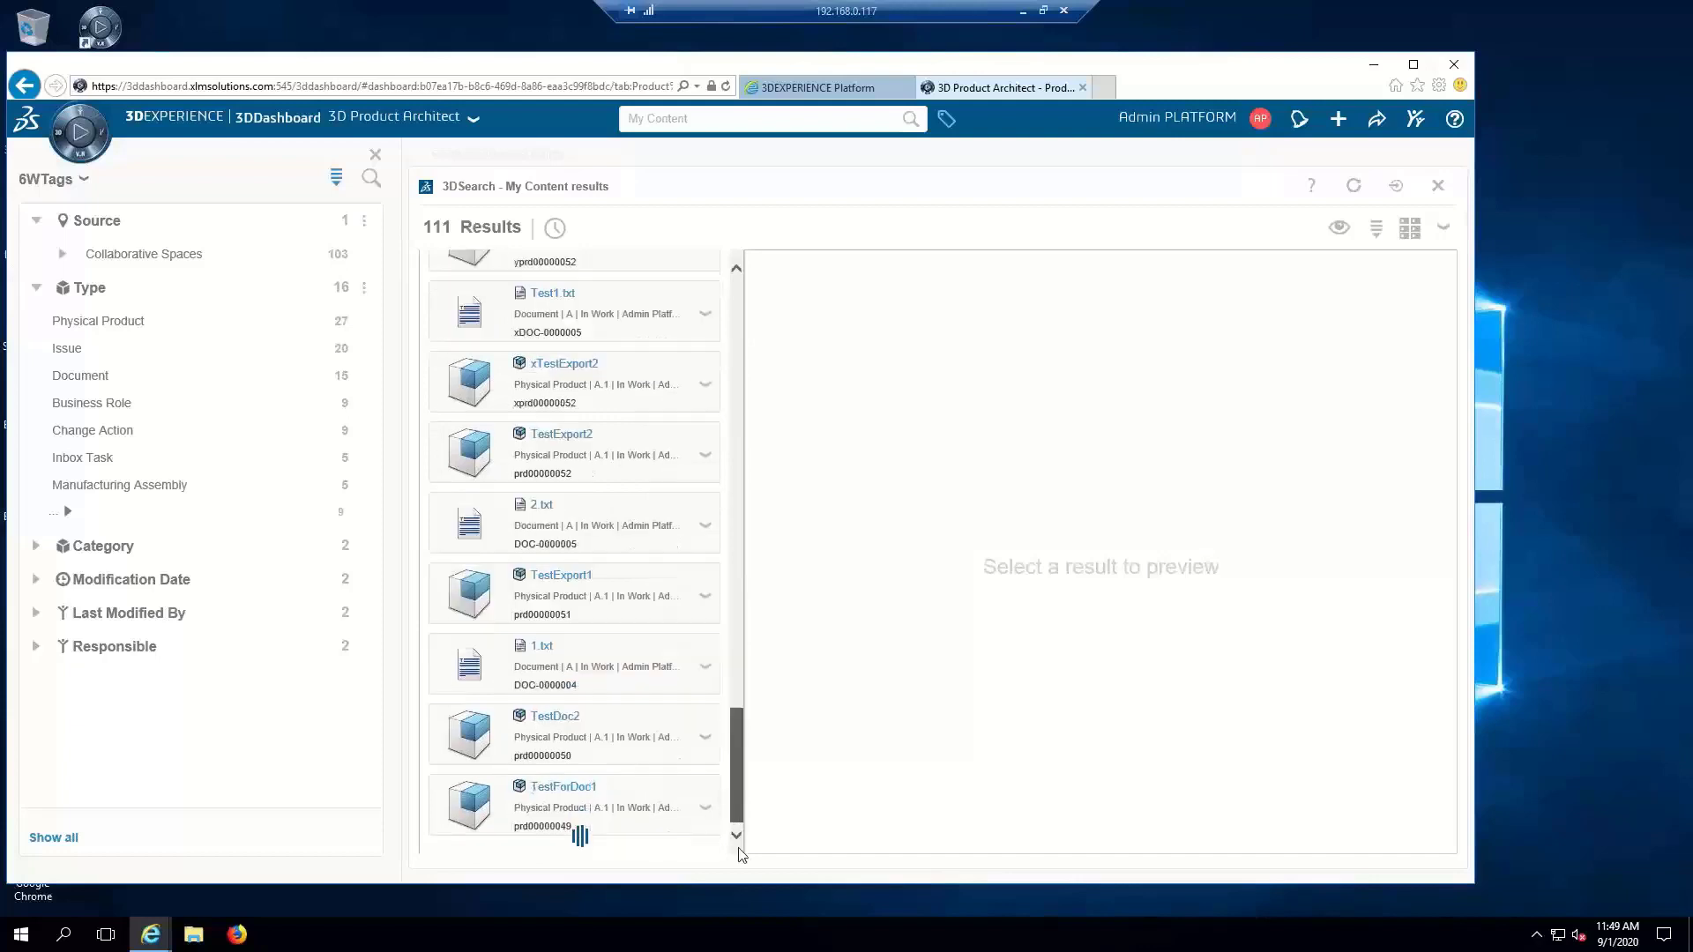
scroll(740, 854, "down", 3)
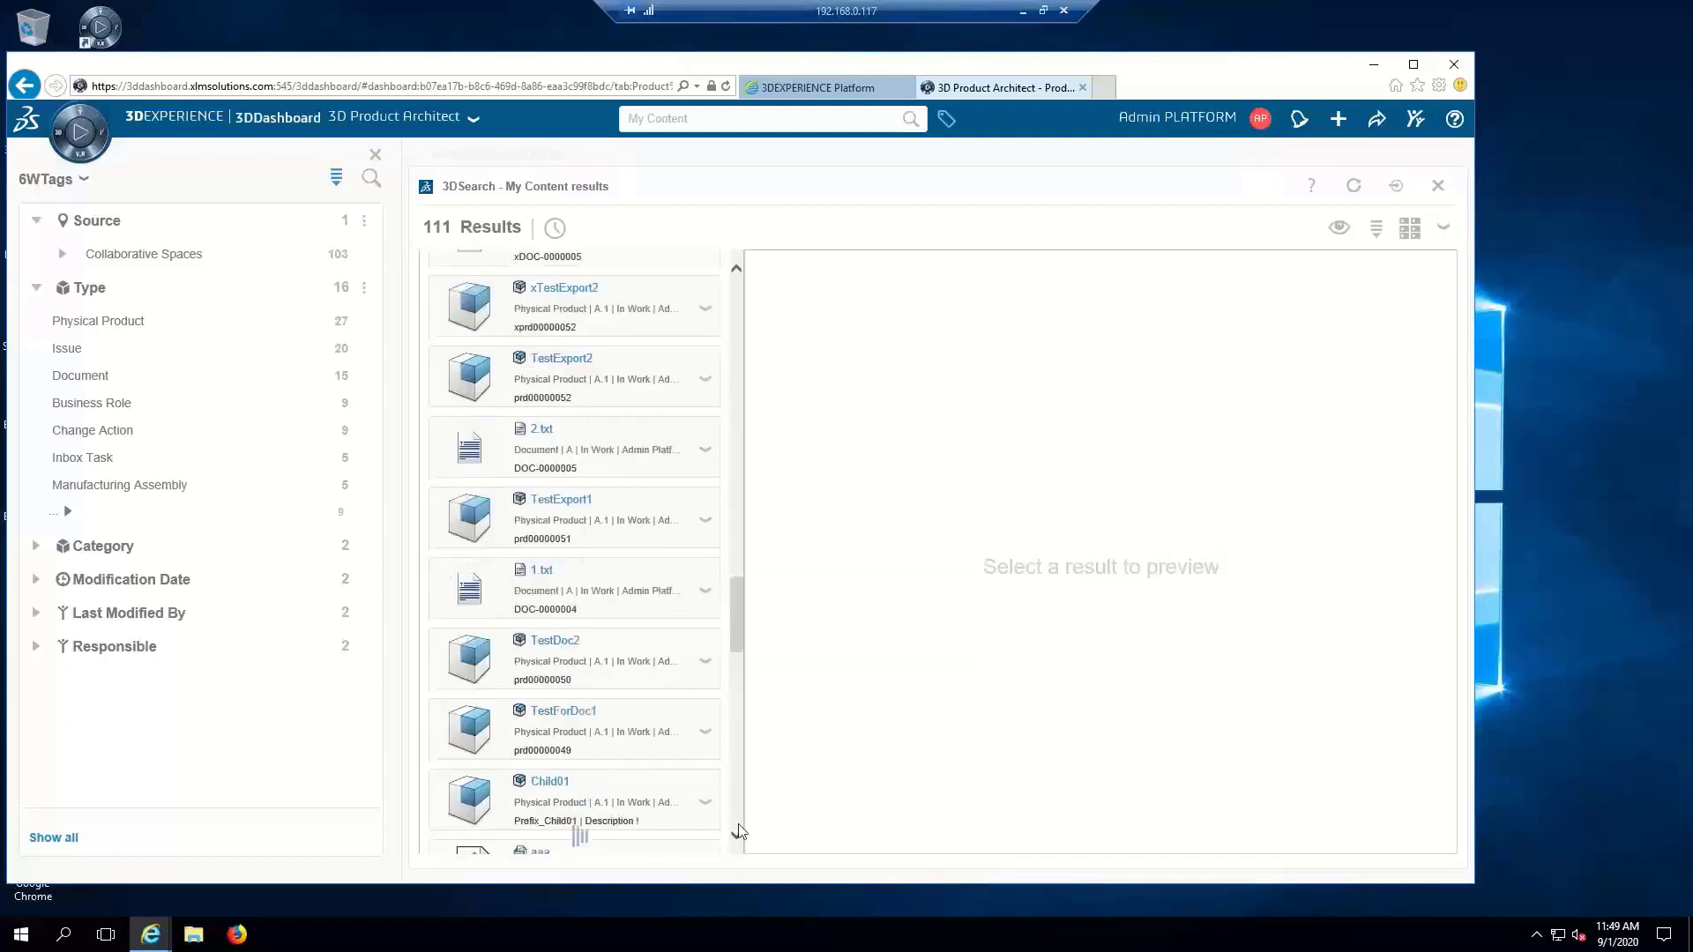
scroll(741, 838, "down", 3)
scroll(739, 831, "down", 3)
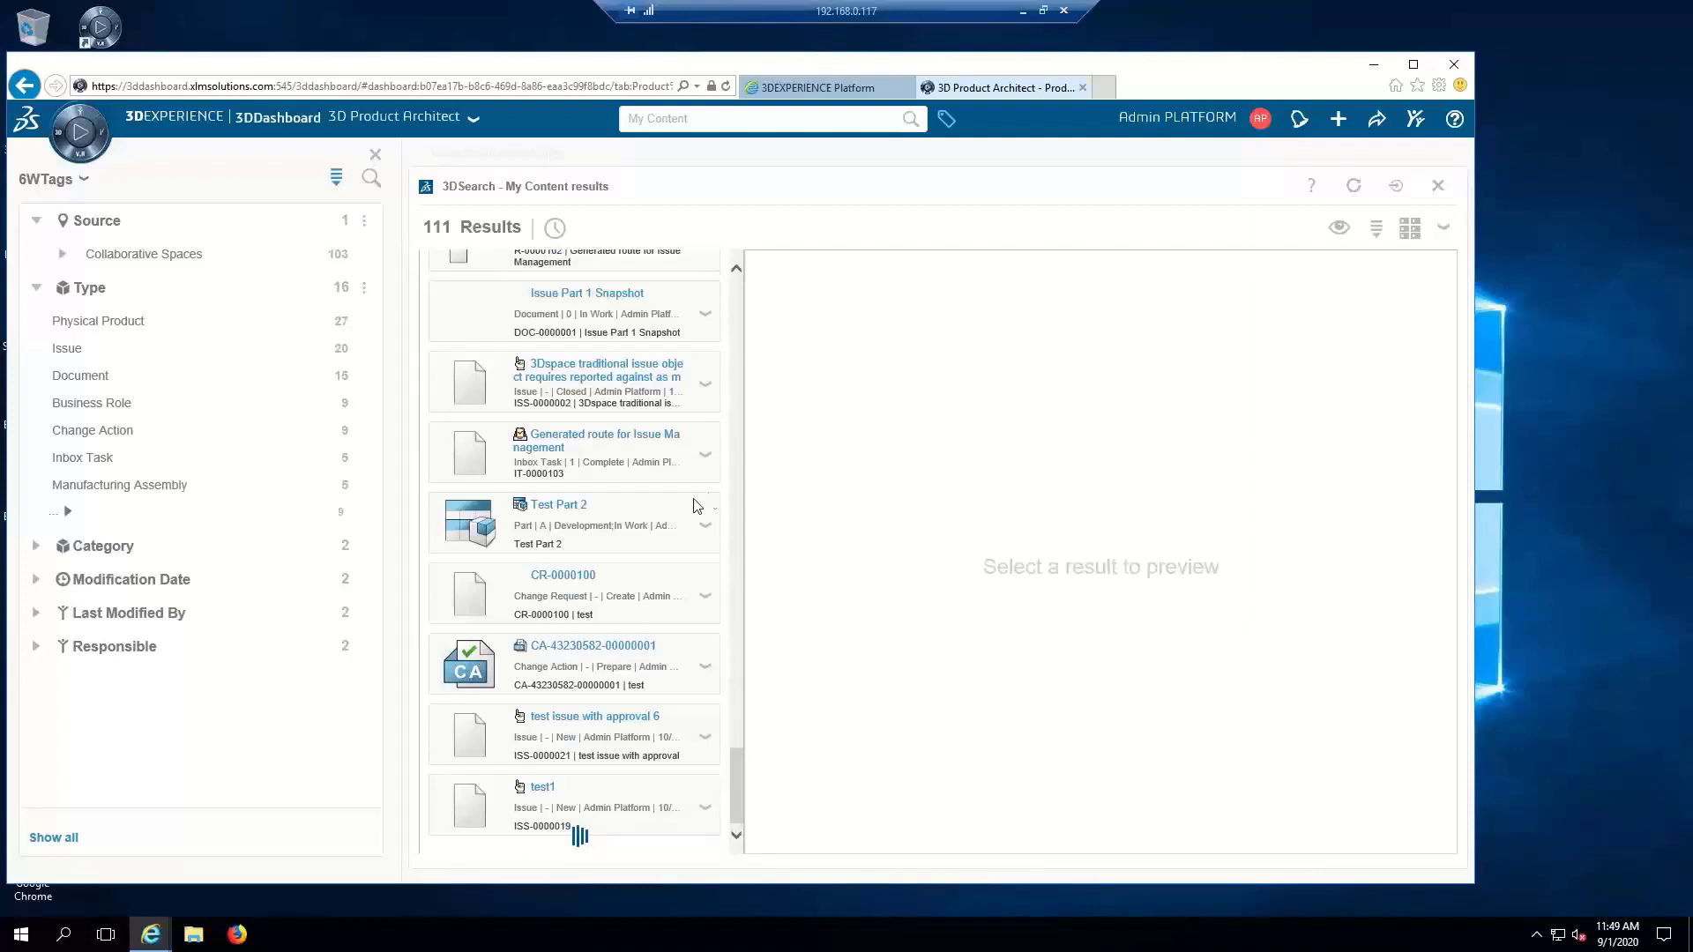
scroll(671, 494, "down", 3)
scroll(745, 300, "down", 3)
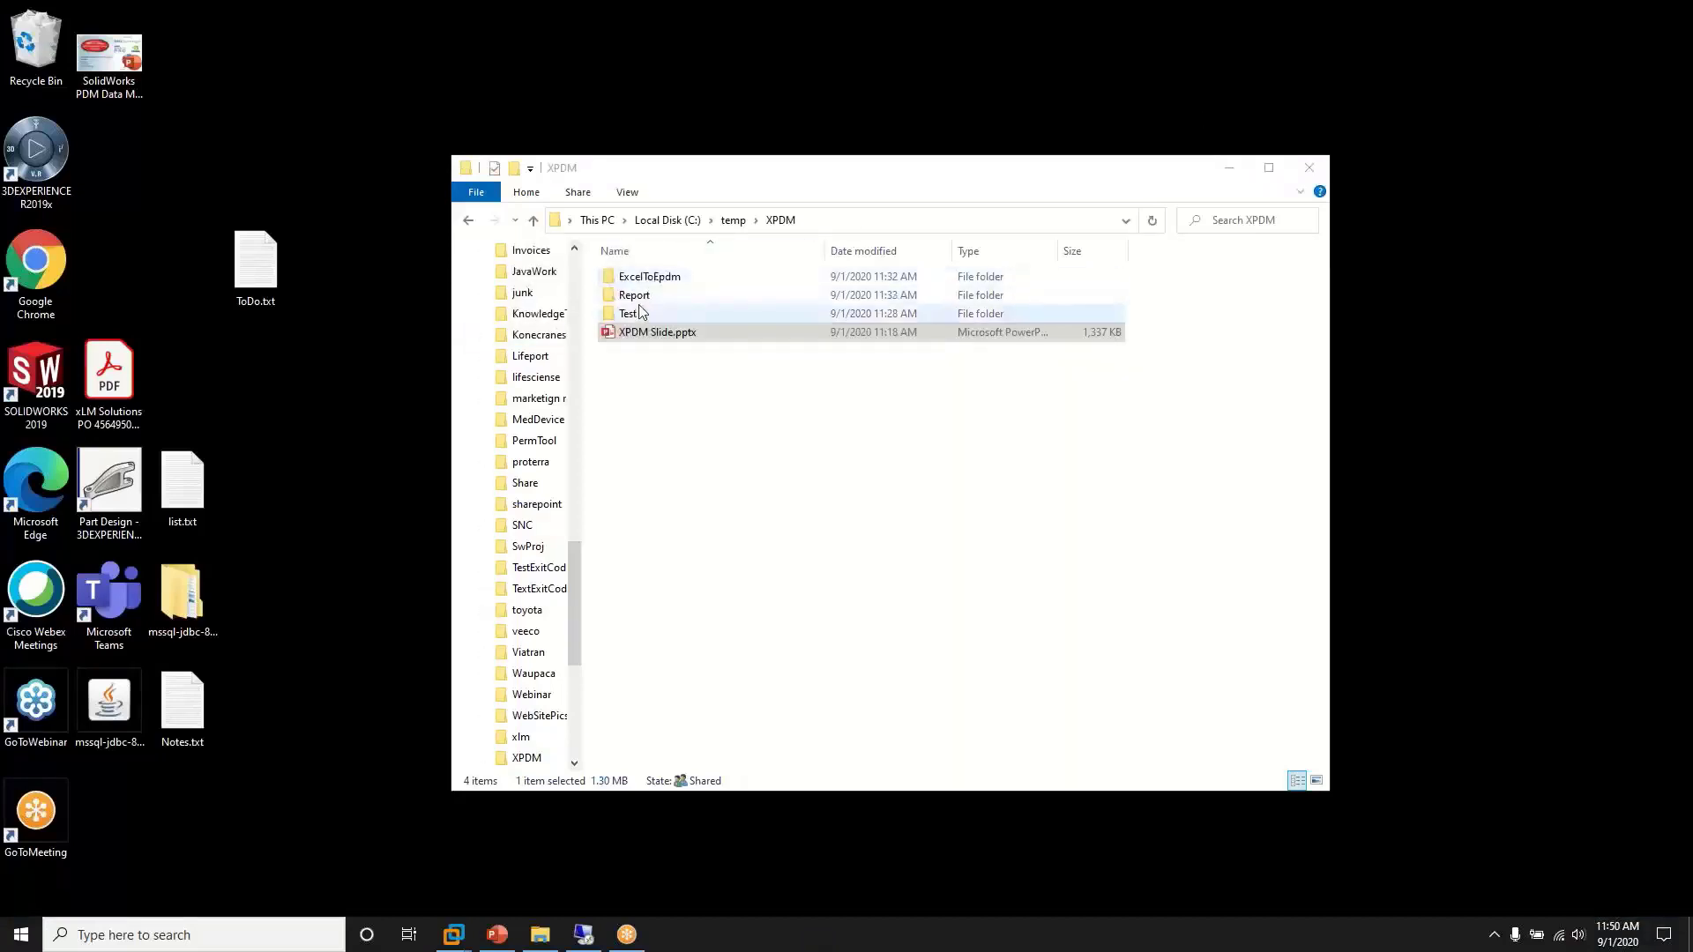
- Open ImprotData.xlsx from ExcelToEpdm and widen column A on the Physical Product sheet
double_click(651, 278)
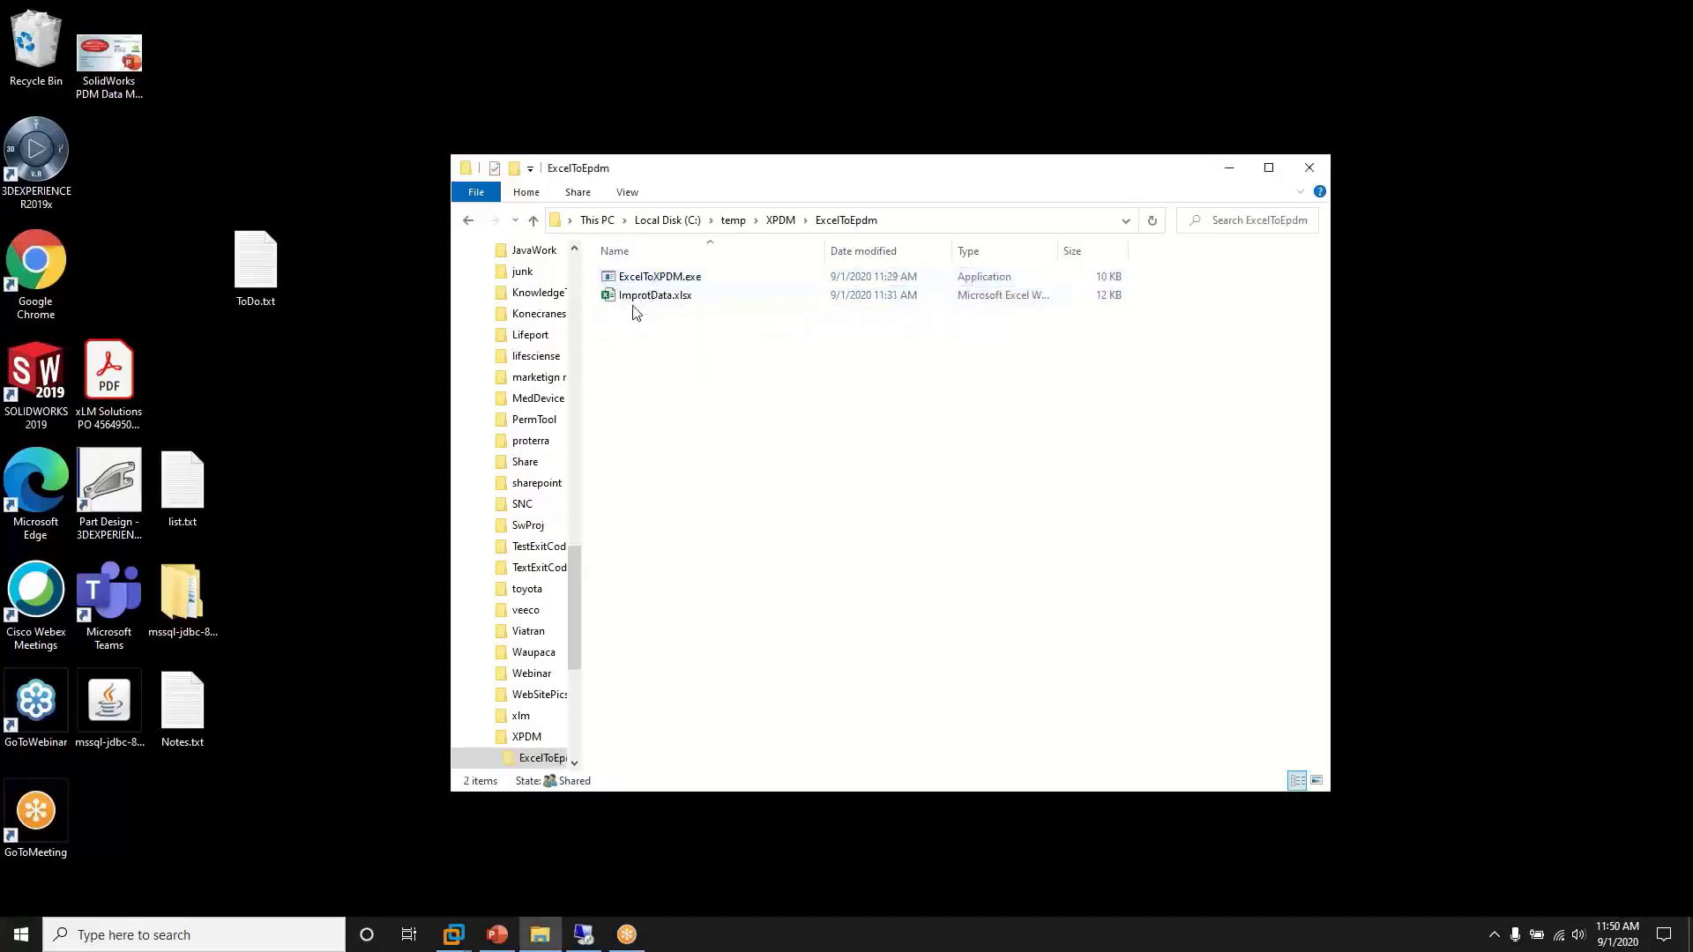
double_click(638, 300)
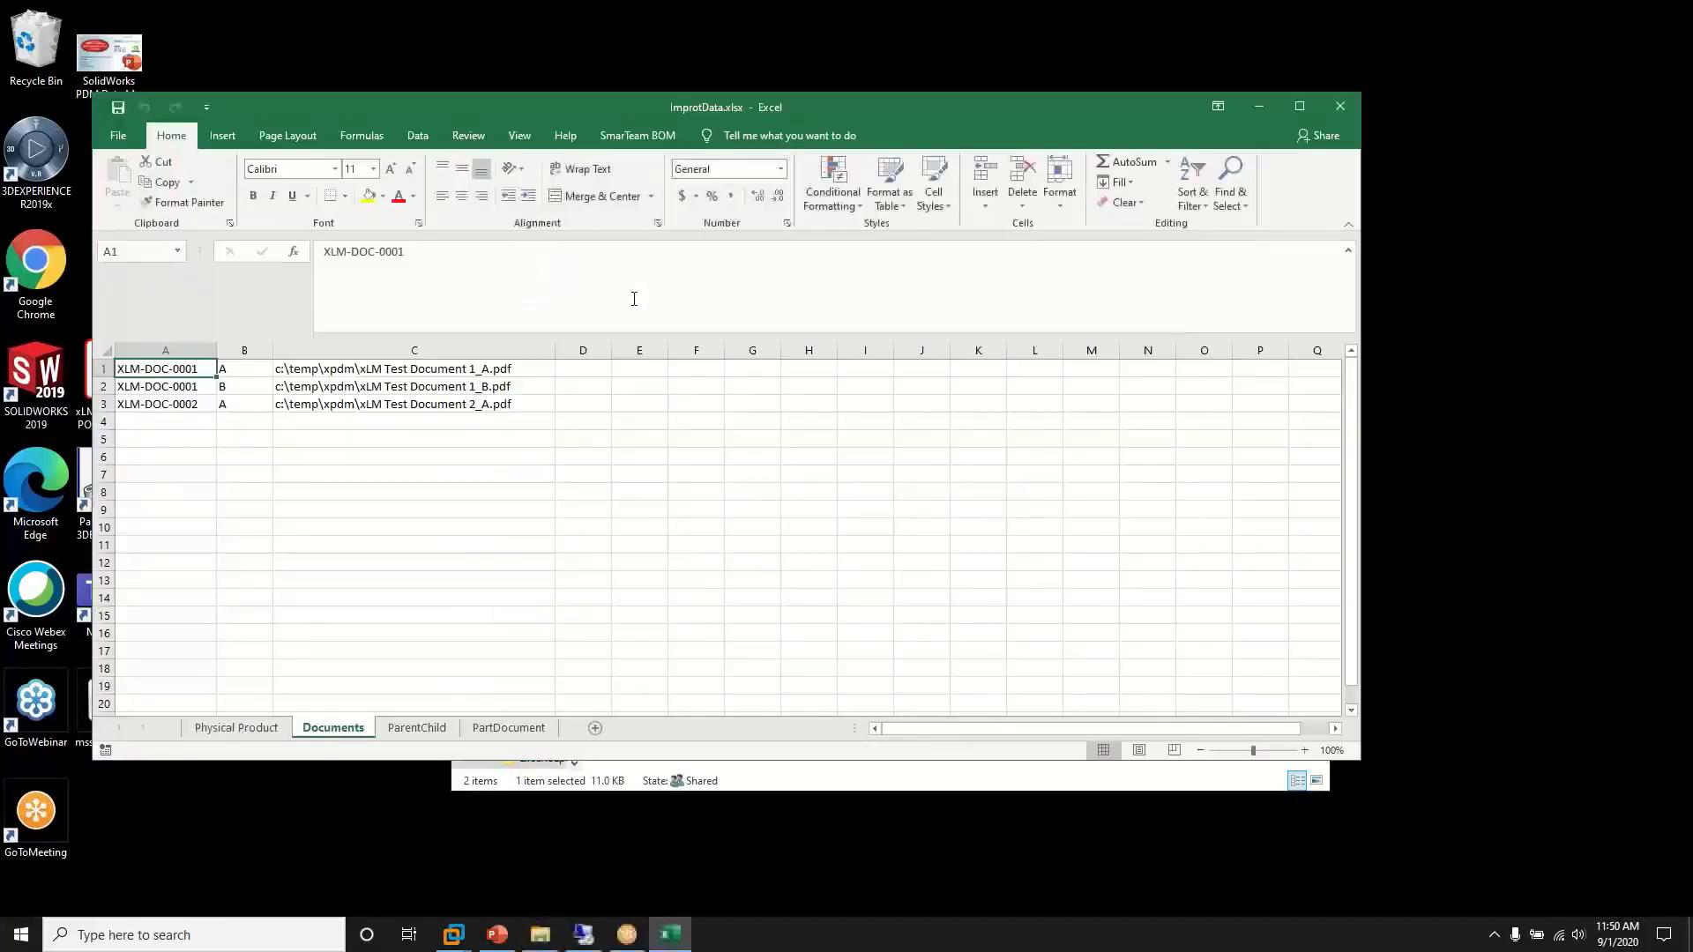
left_click(258, 728)
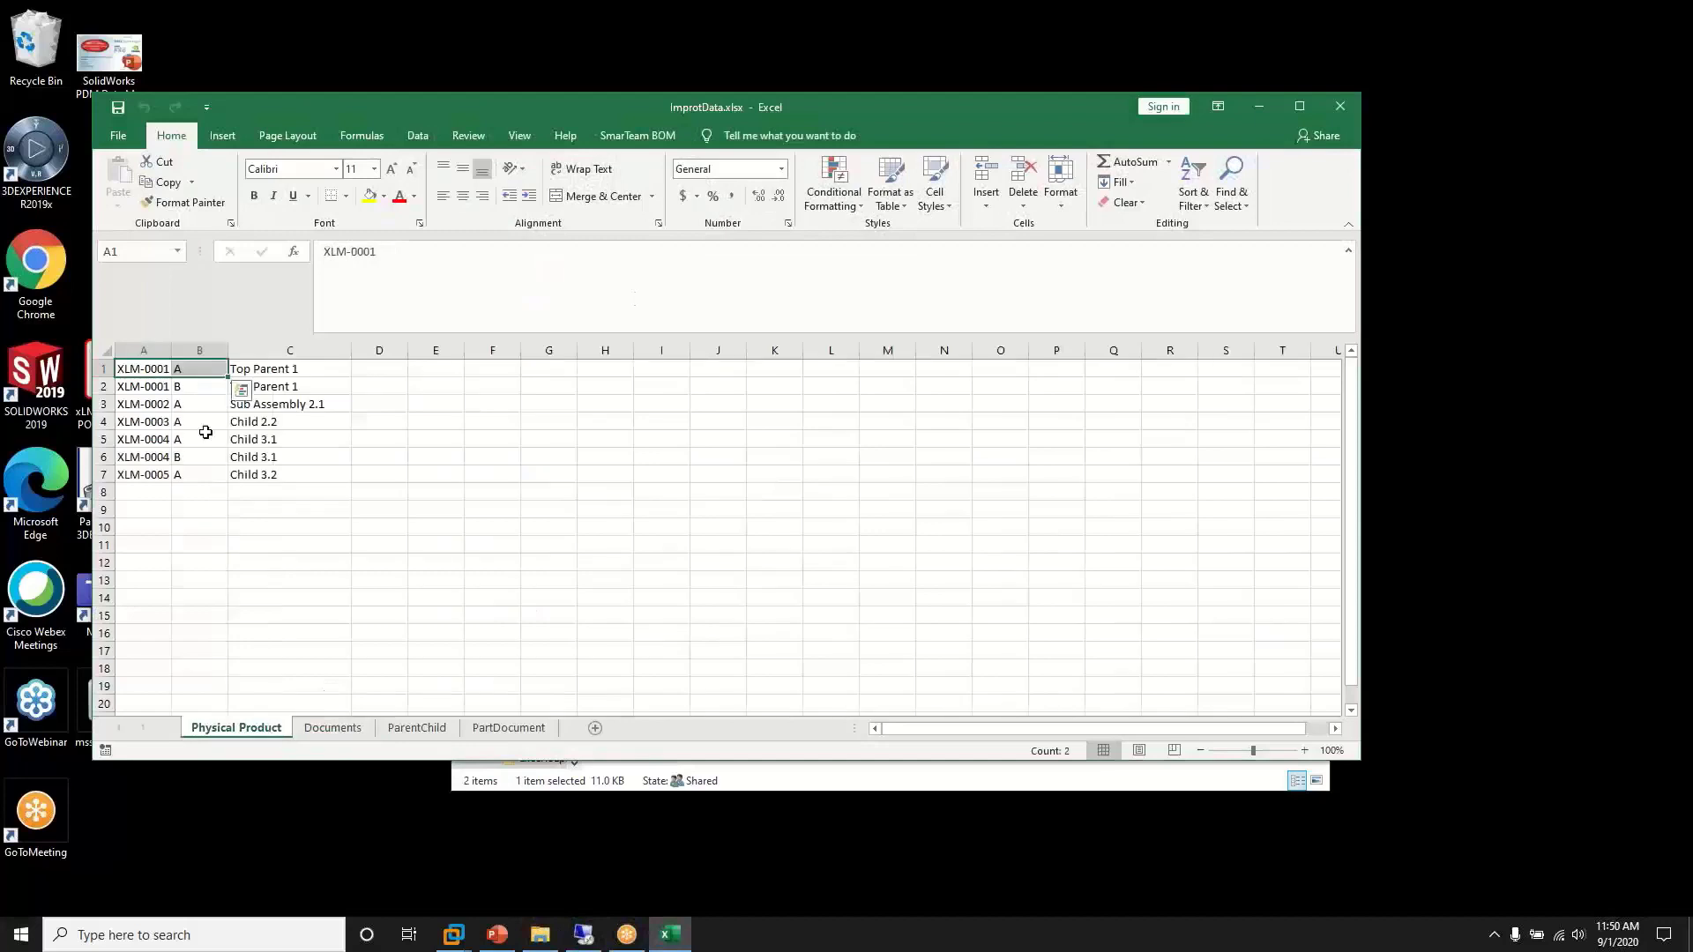
left_click_drag(171, 350, 219, 362)
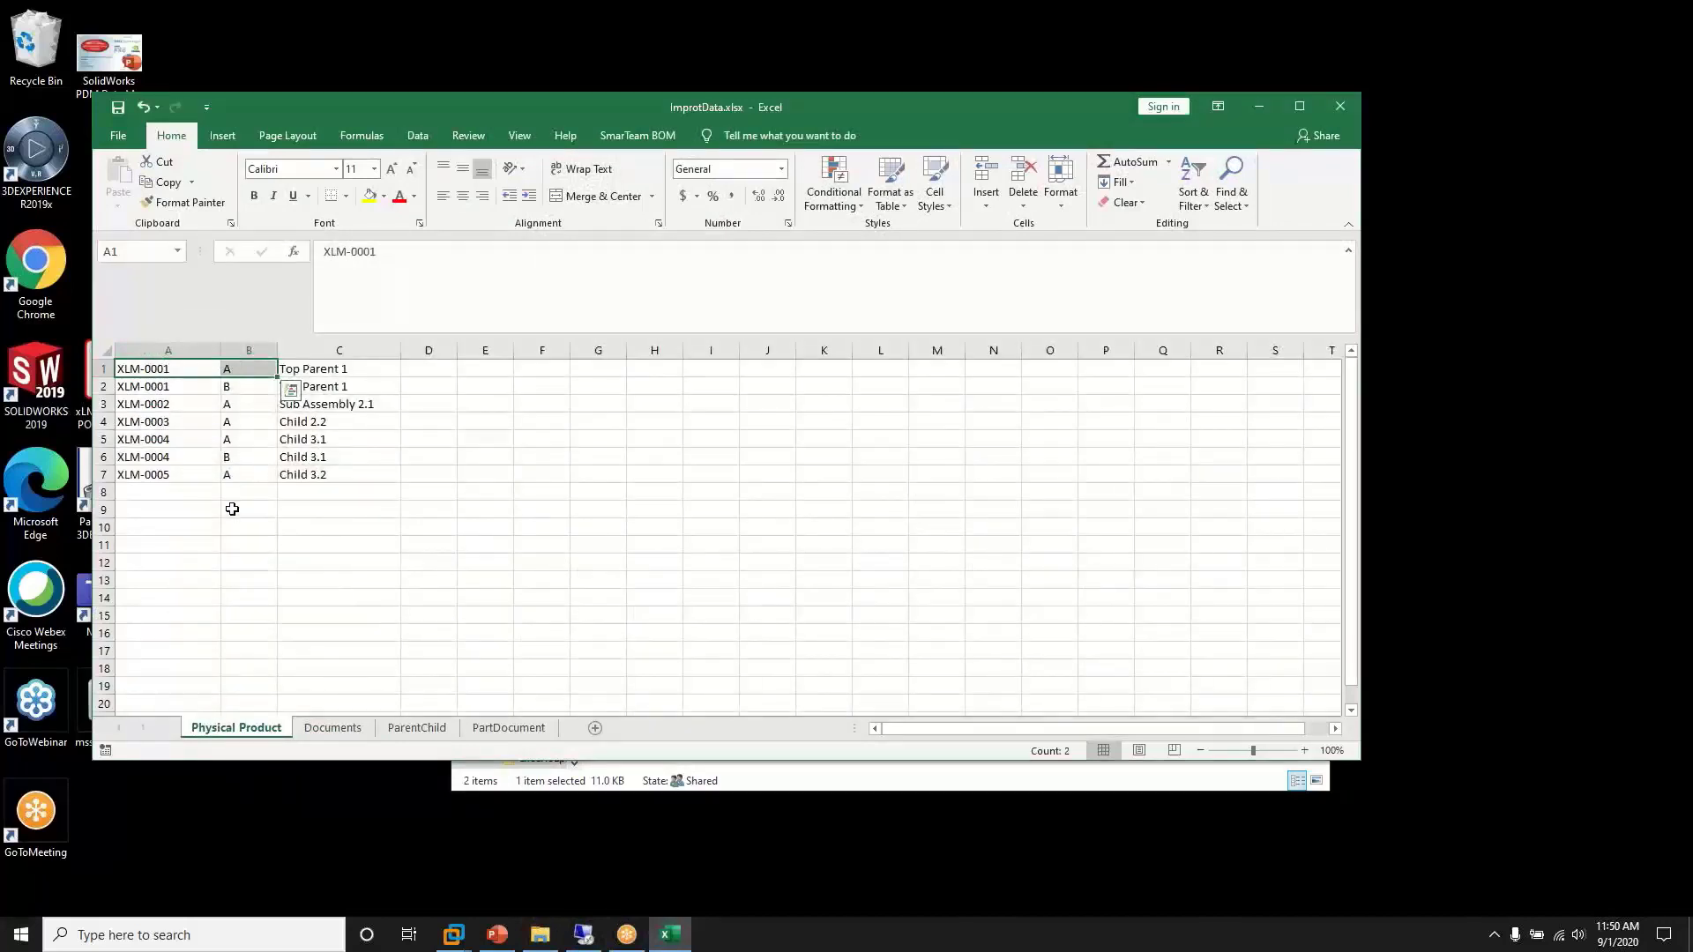
- Review the Documents, ParentChild and PartDocument sheets, then close the workbook
left_click(346, 730)
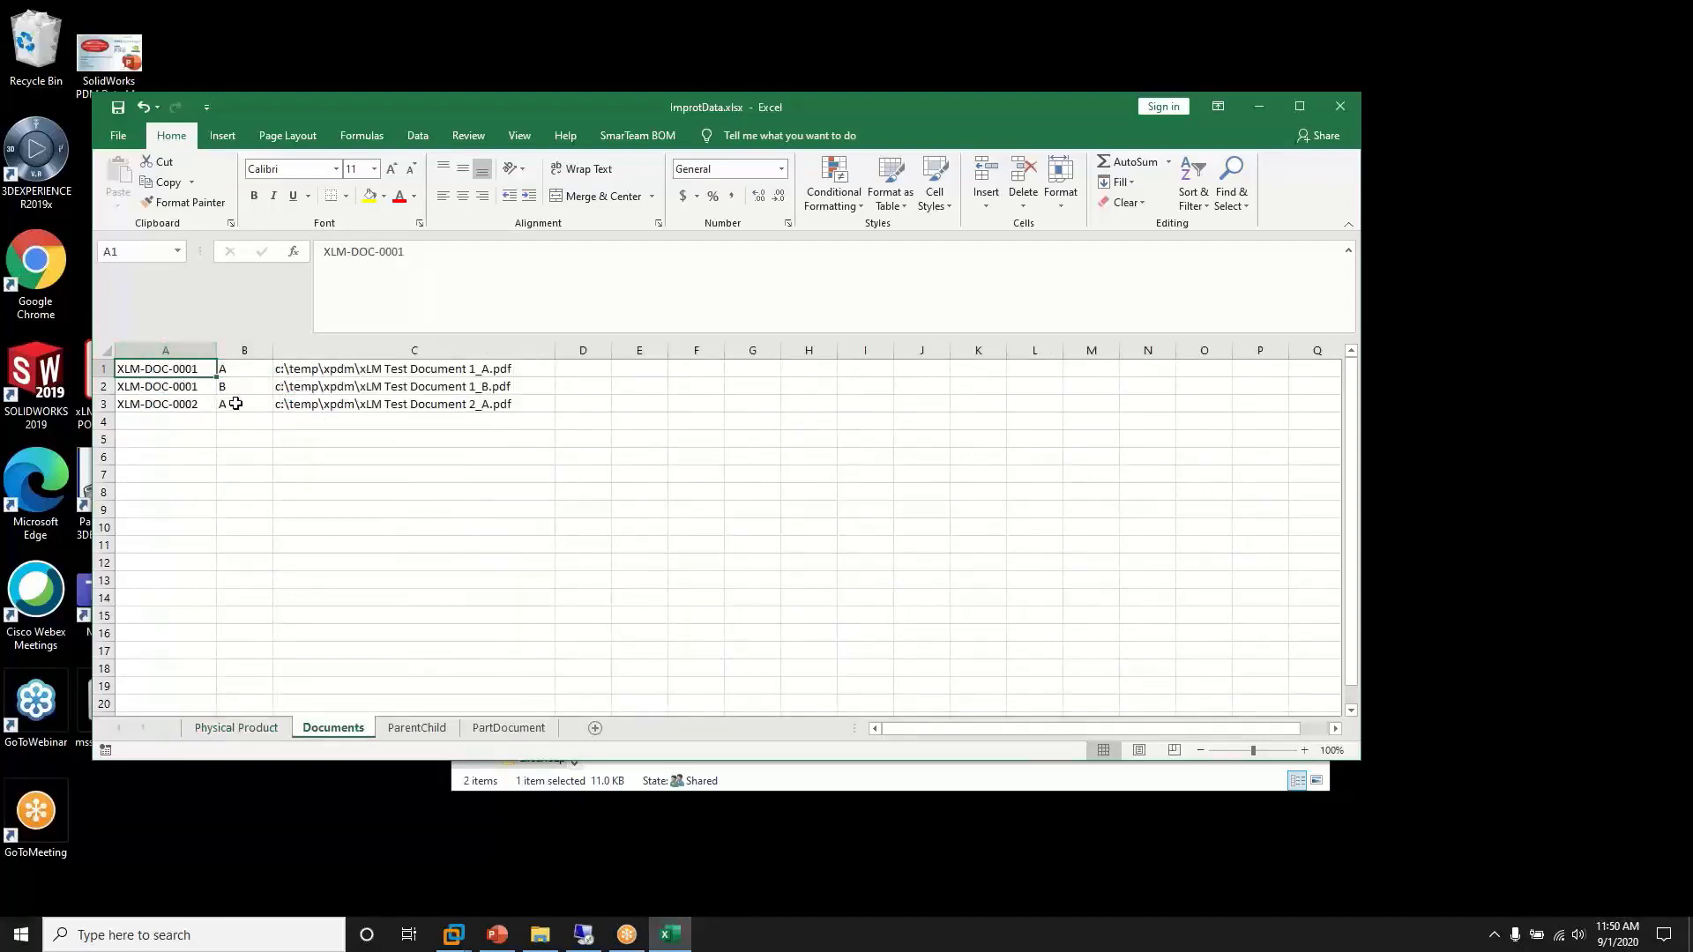
left_click(434, 732)
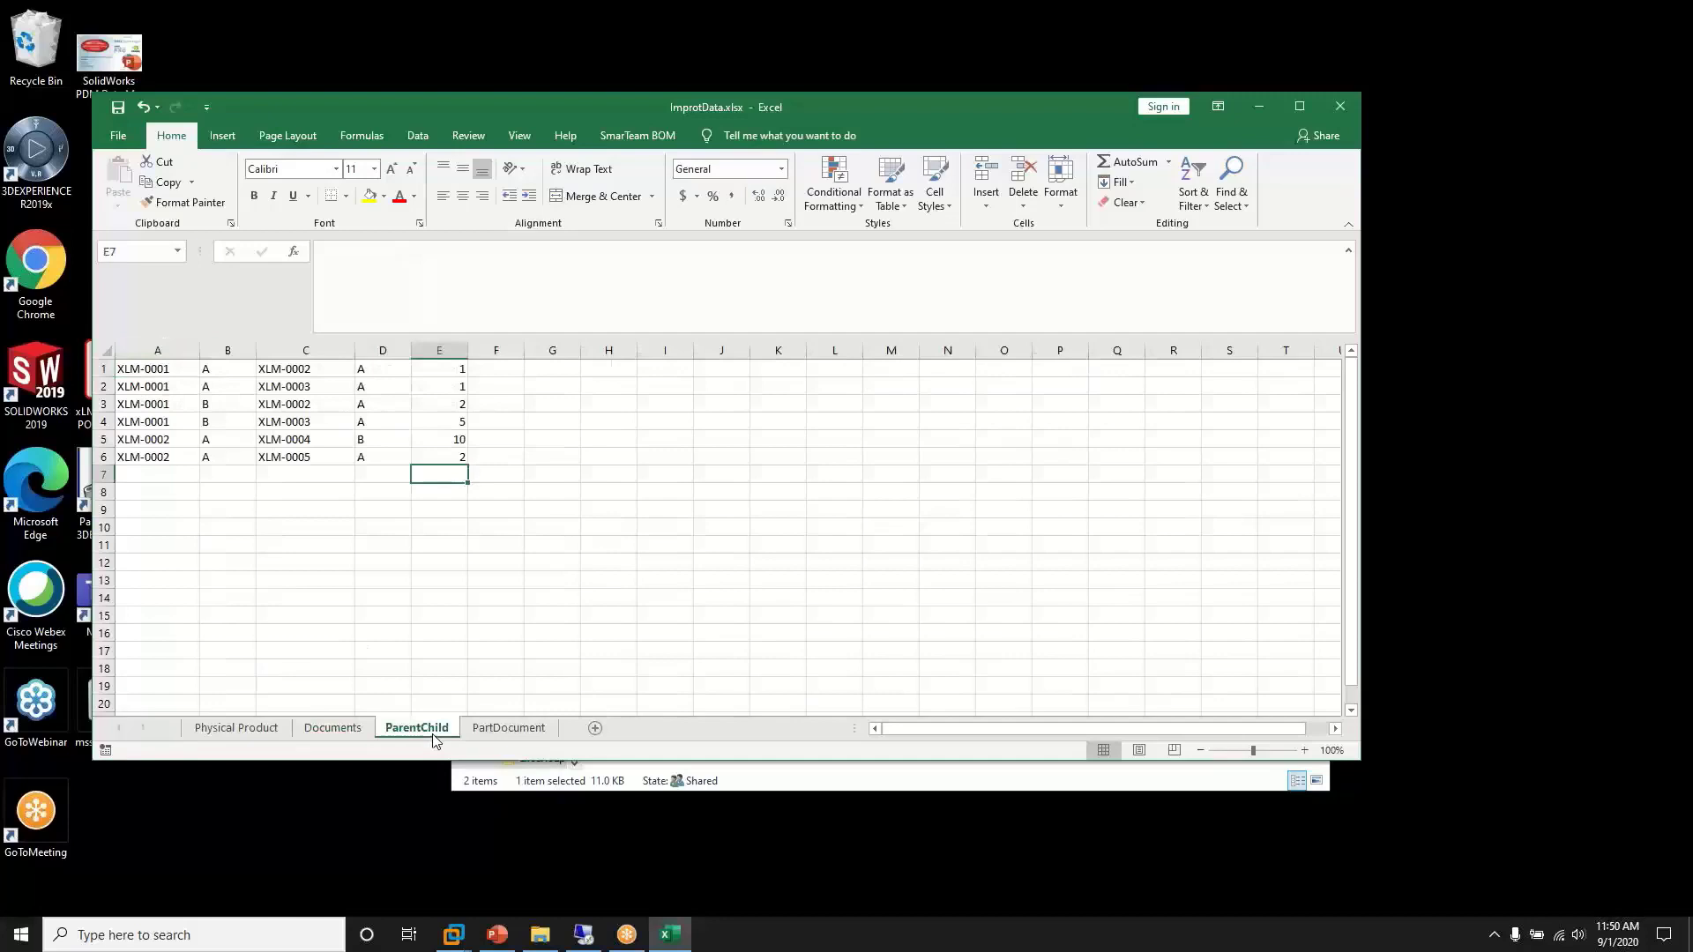
left_click(508, 727)
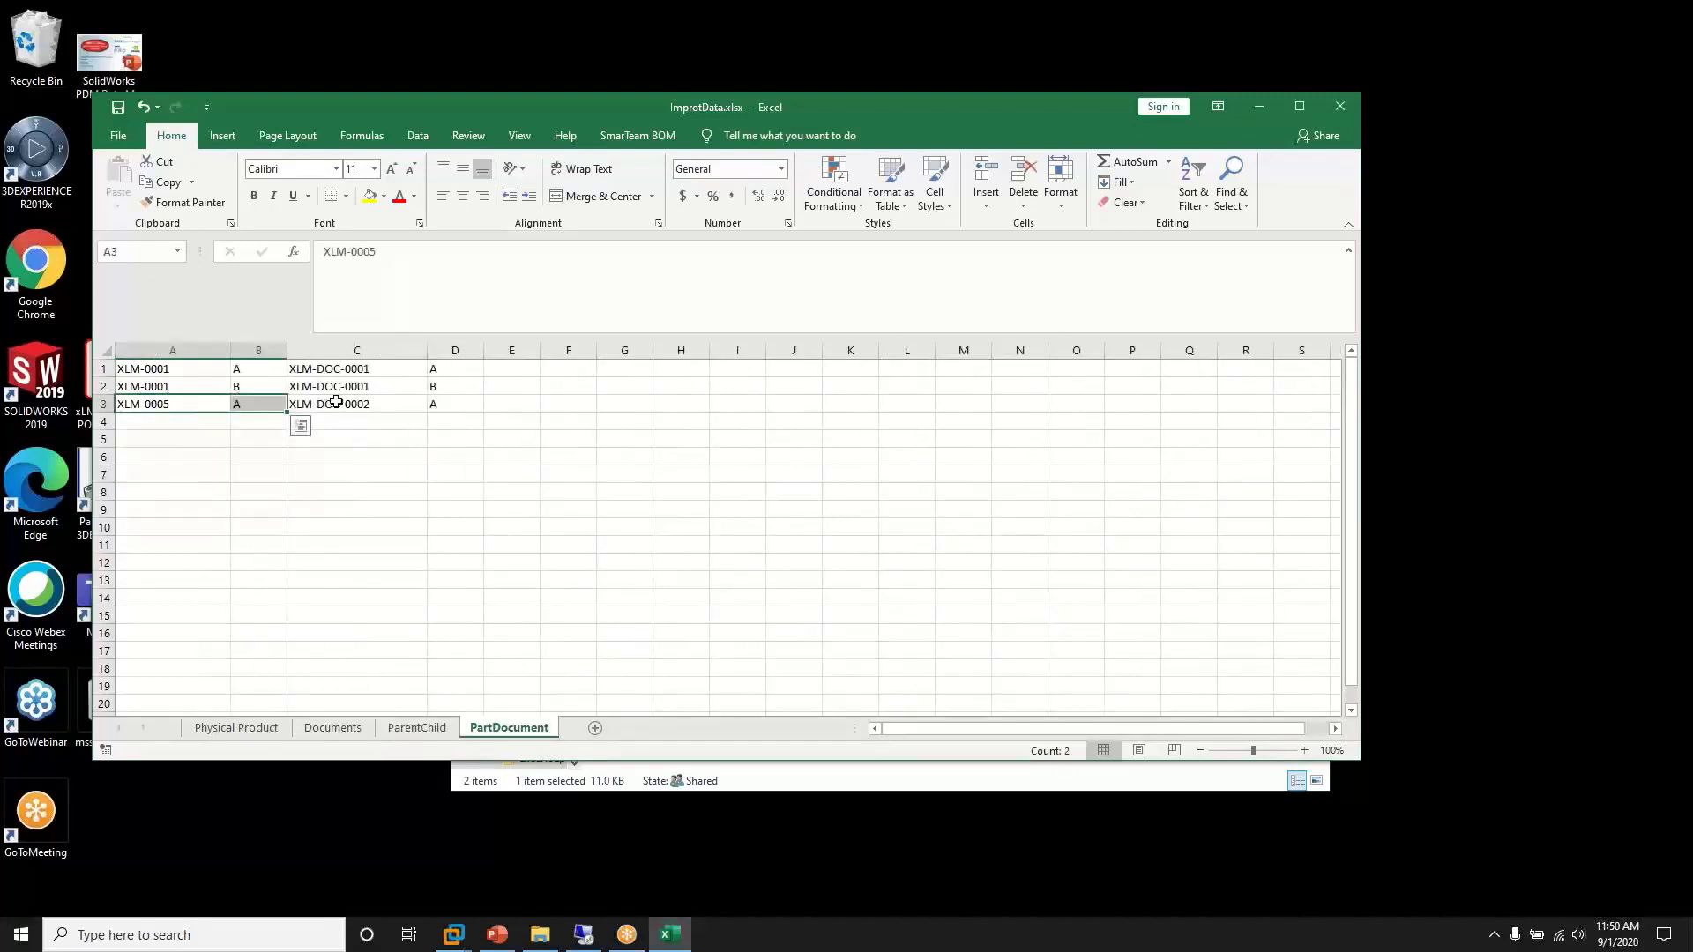
left_click(1337, 104)
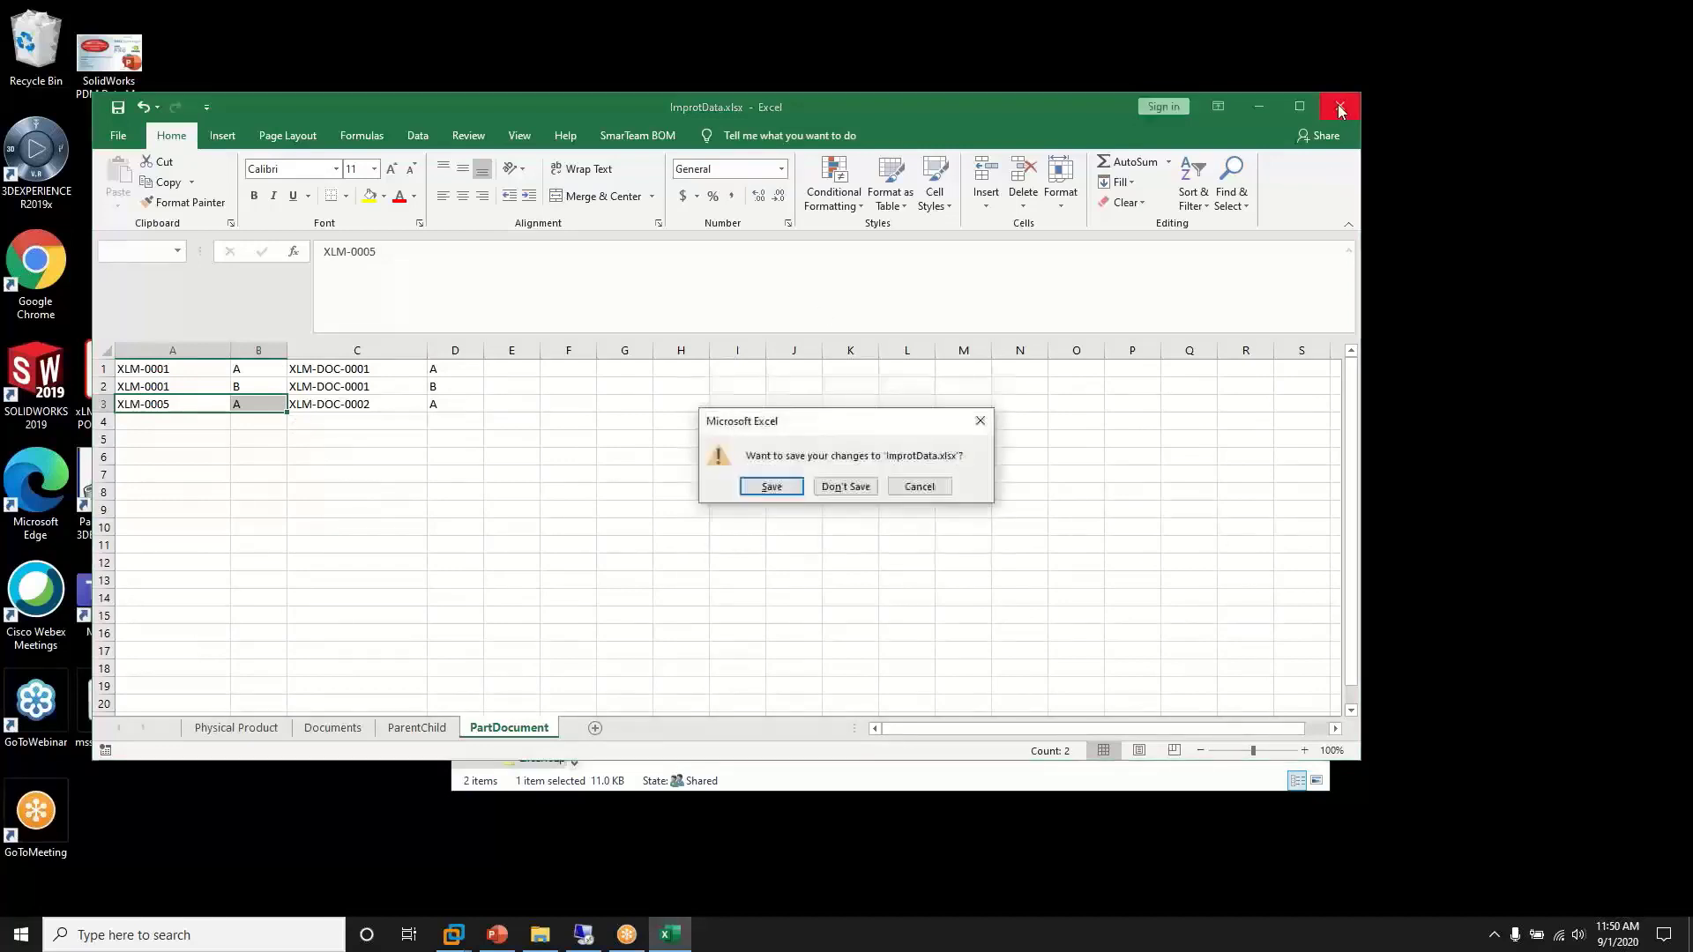
- Discard workbook changes and run ExcelToXPDM.exe to generate the XPDM XML
left_click(840, 490)
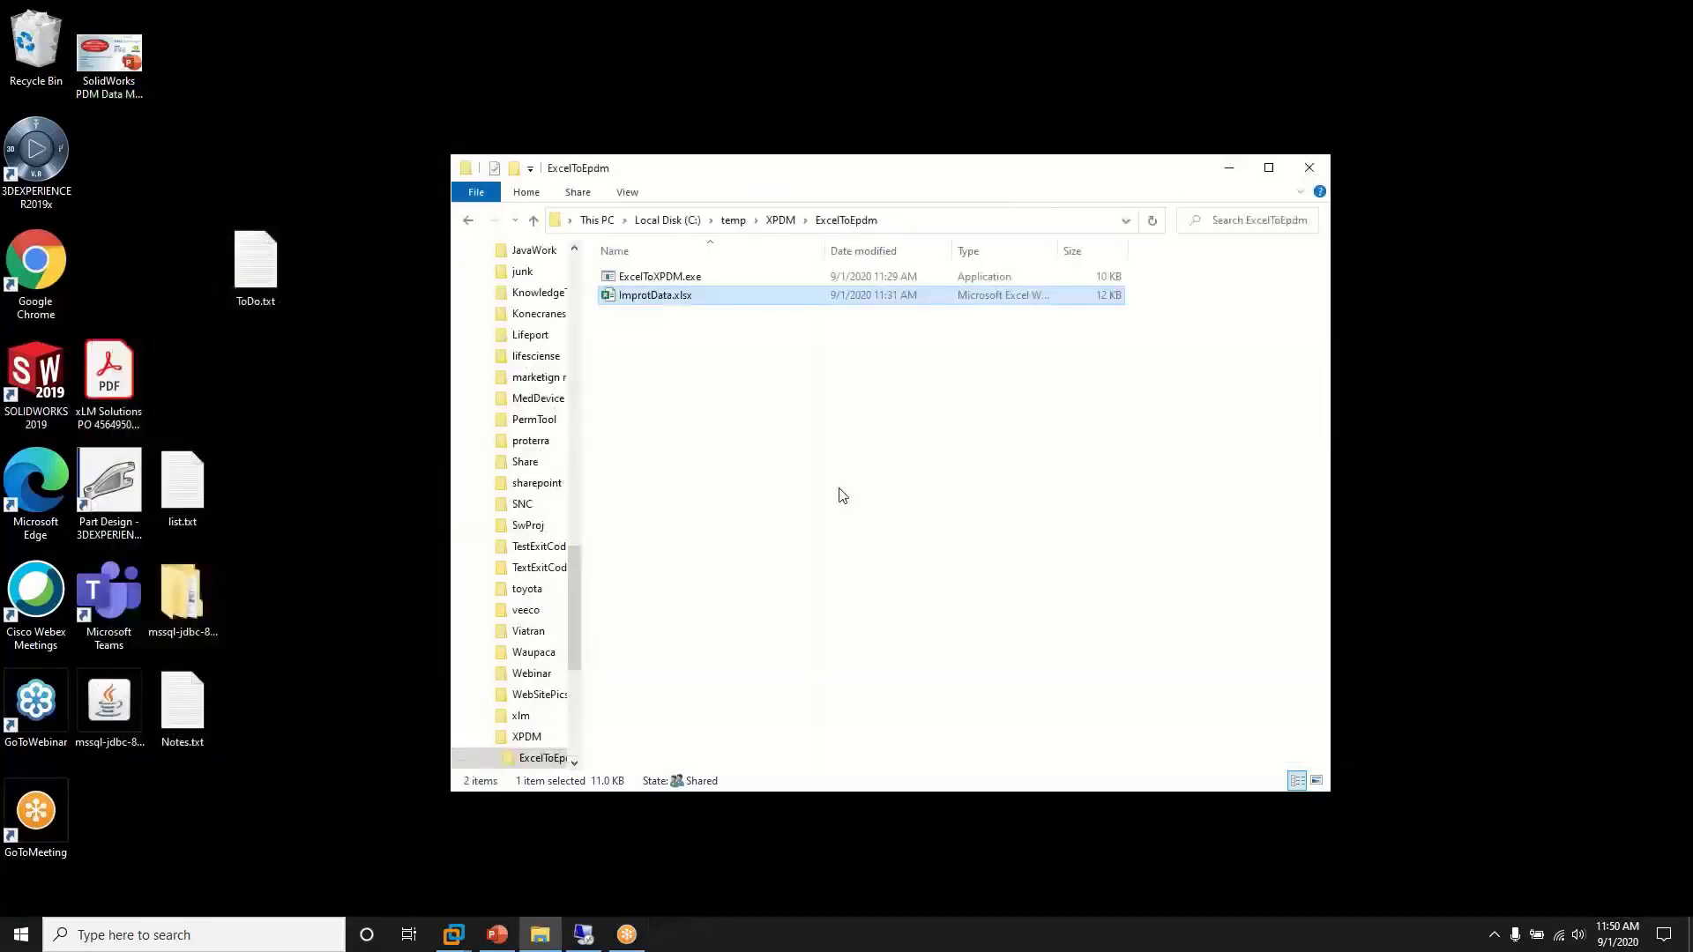
double_click(670, 276)
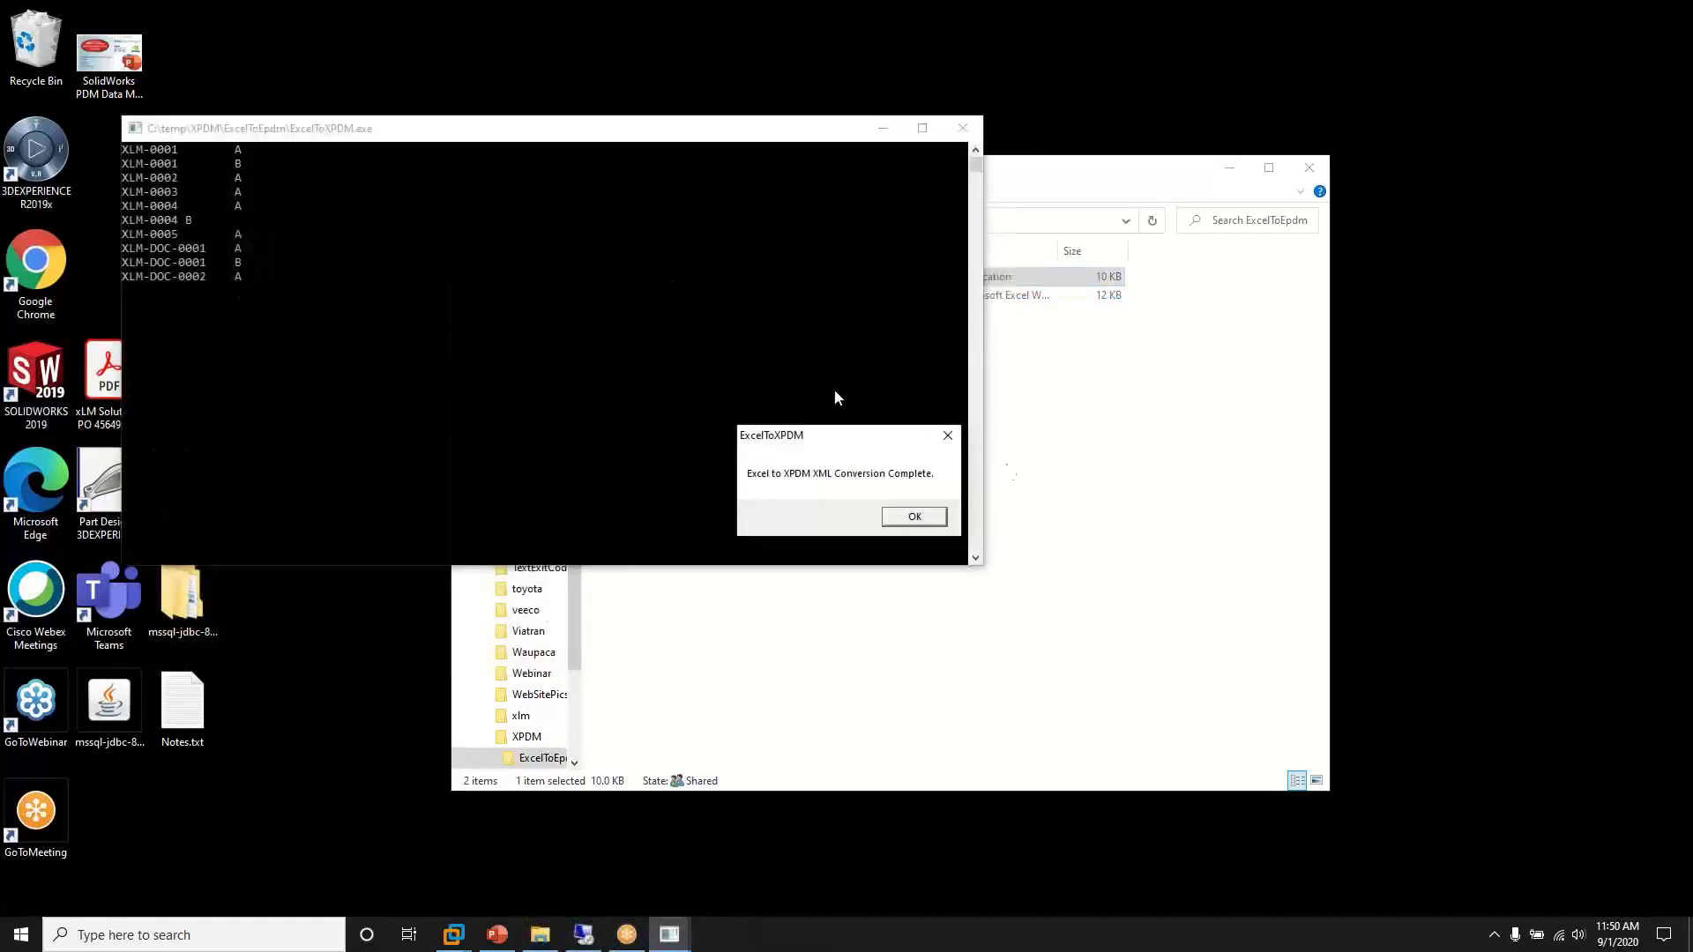
left_click(931, 520)
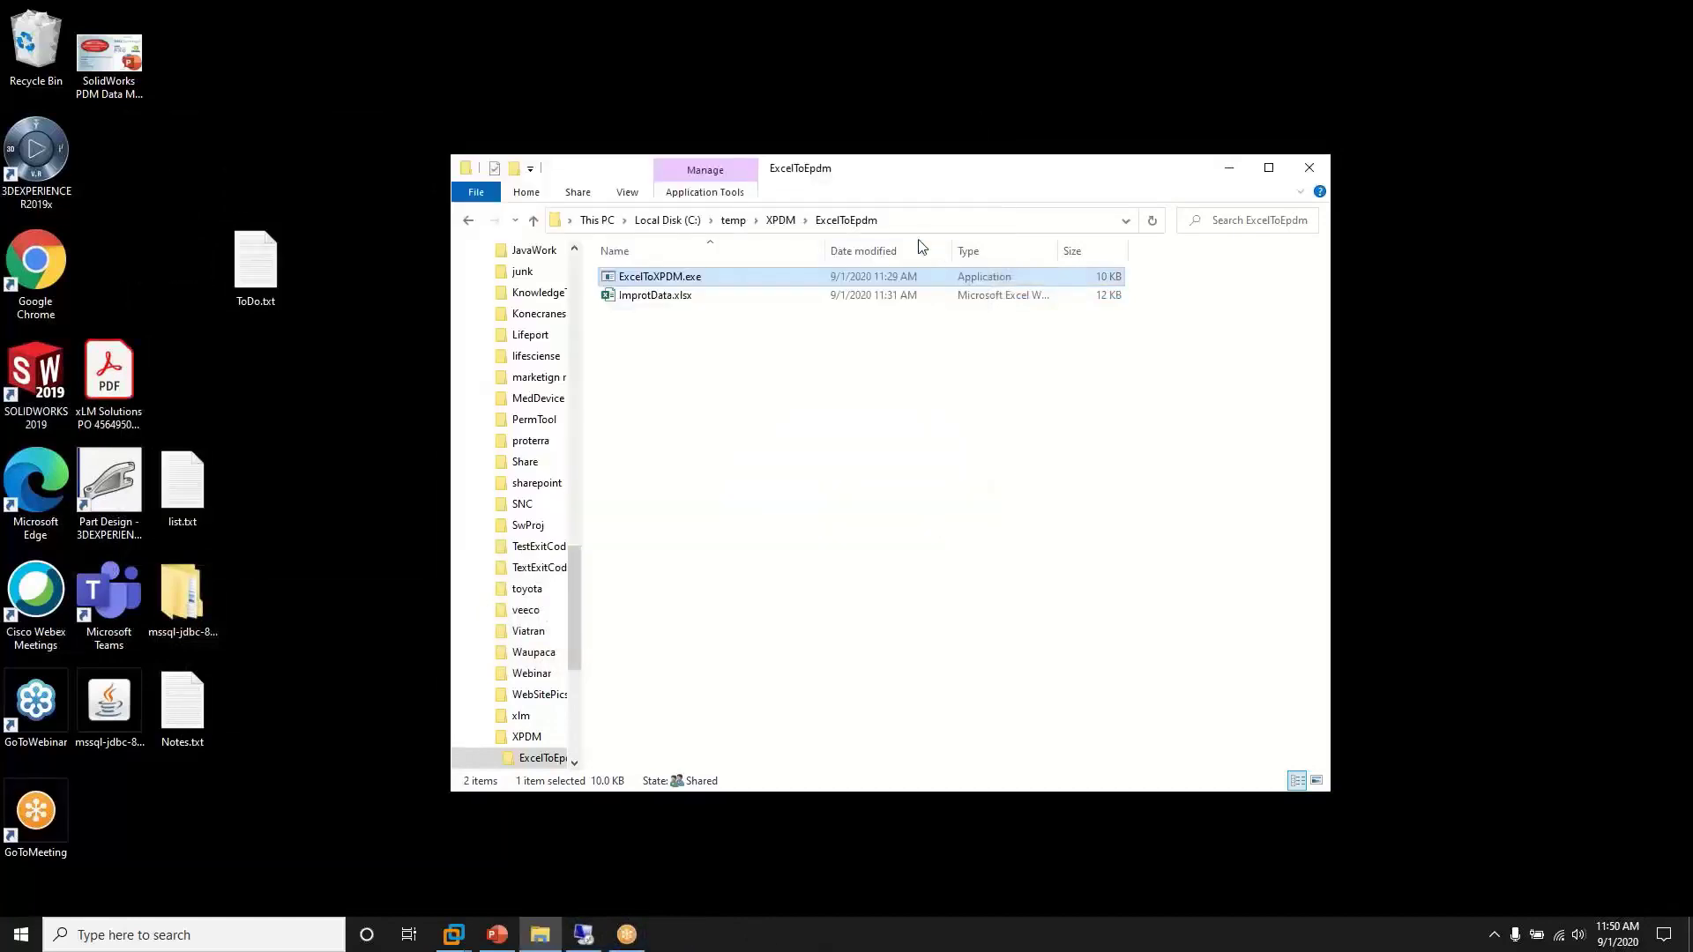
- View ImportXPDMXML.xml from the XPDM folder in Internet Explorer and restore its window down
left_click(782, 220)
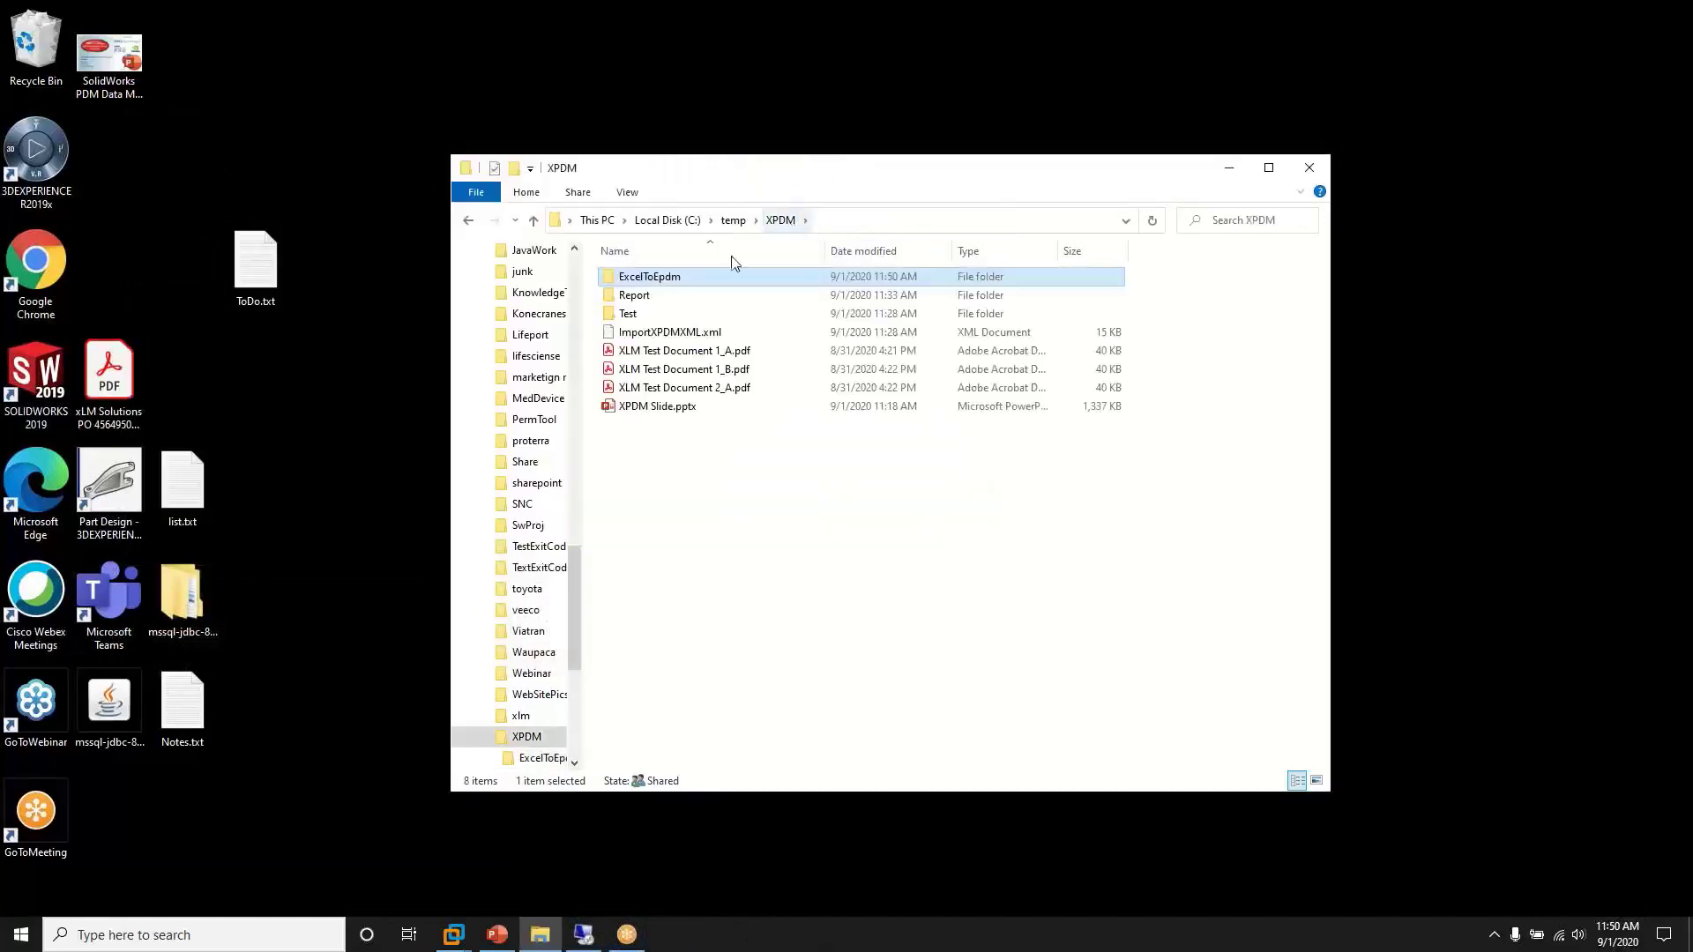
double_click(672, 333)
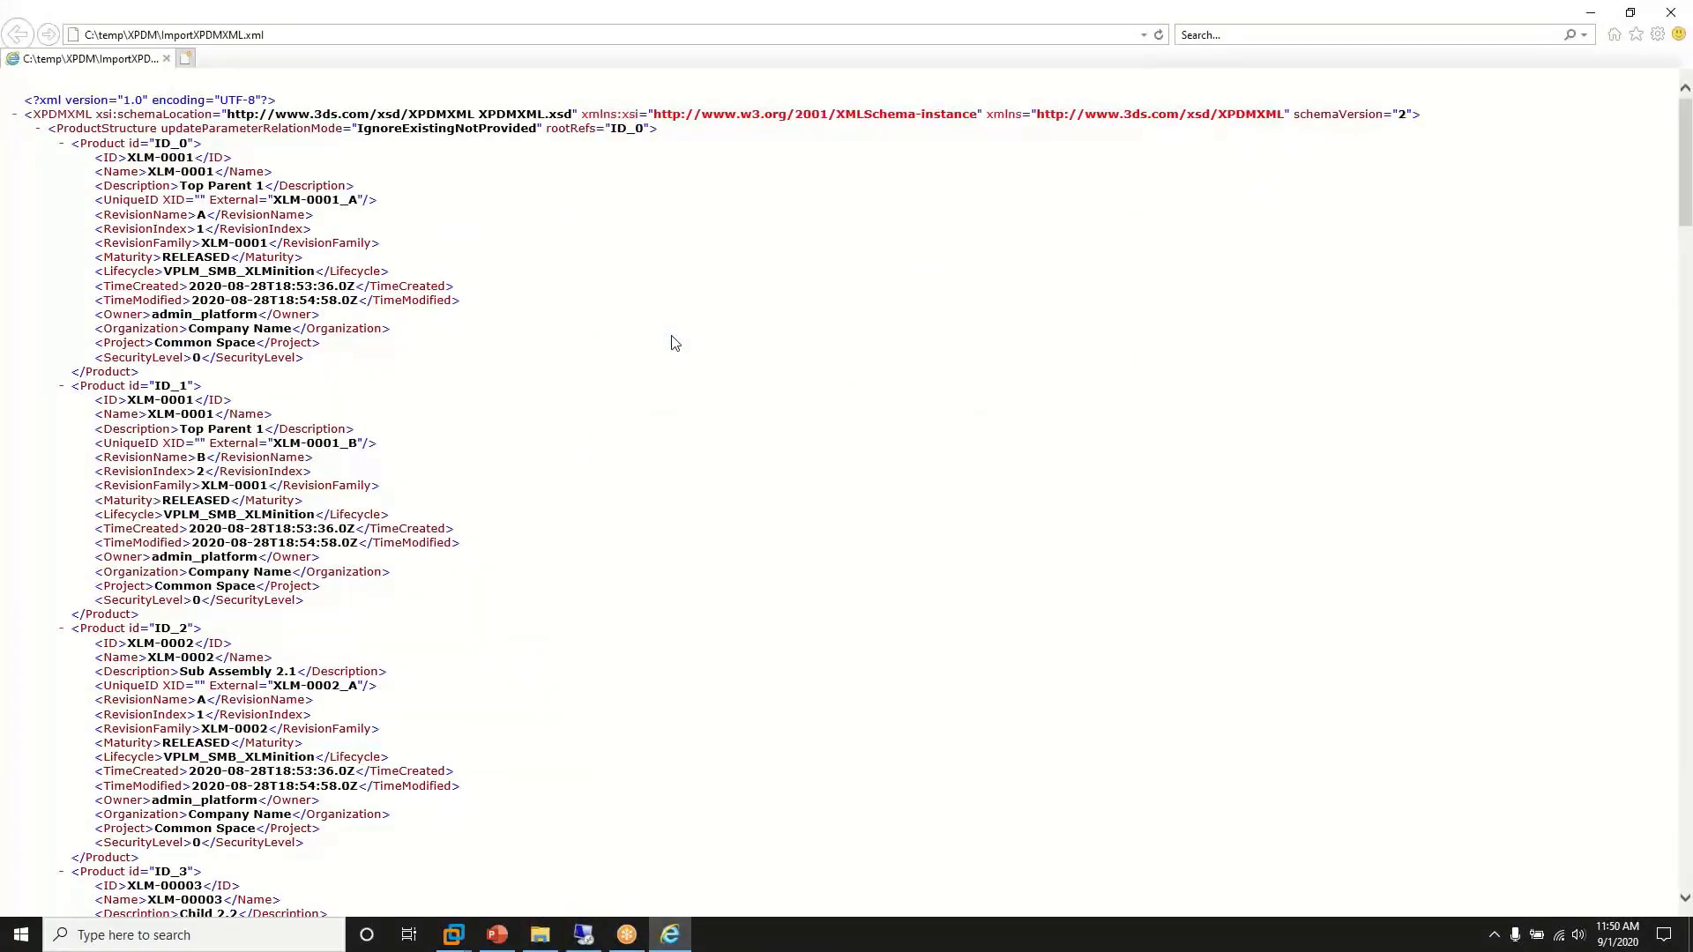
scroll(675, 343, "down", 20)
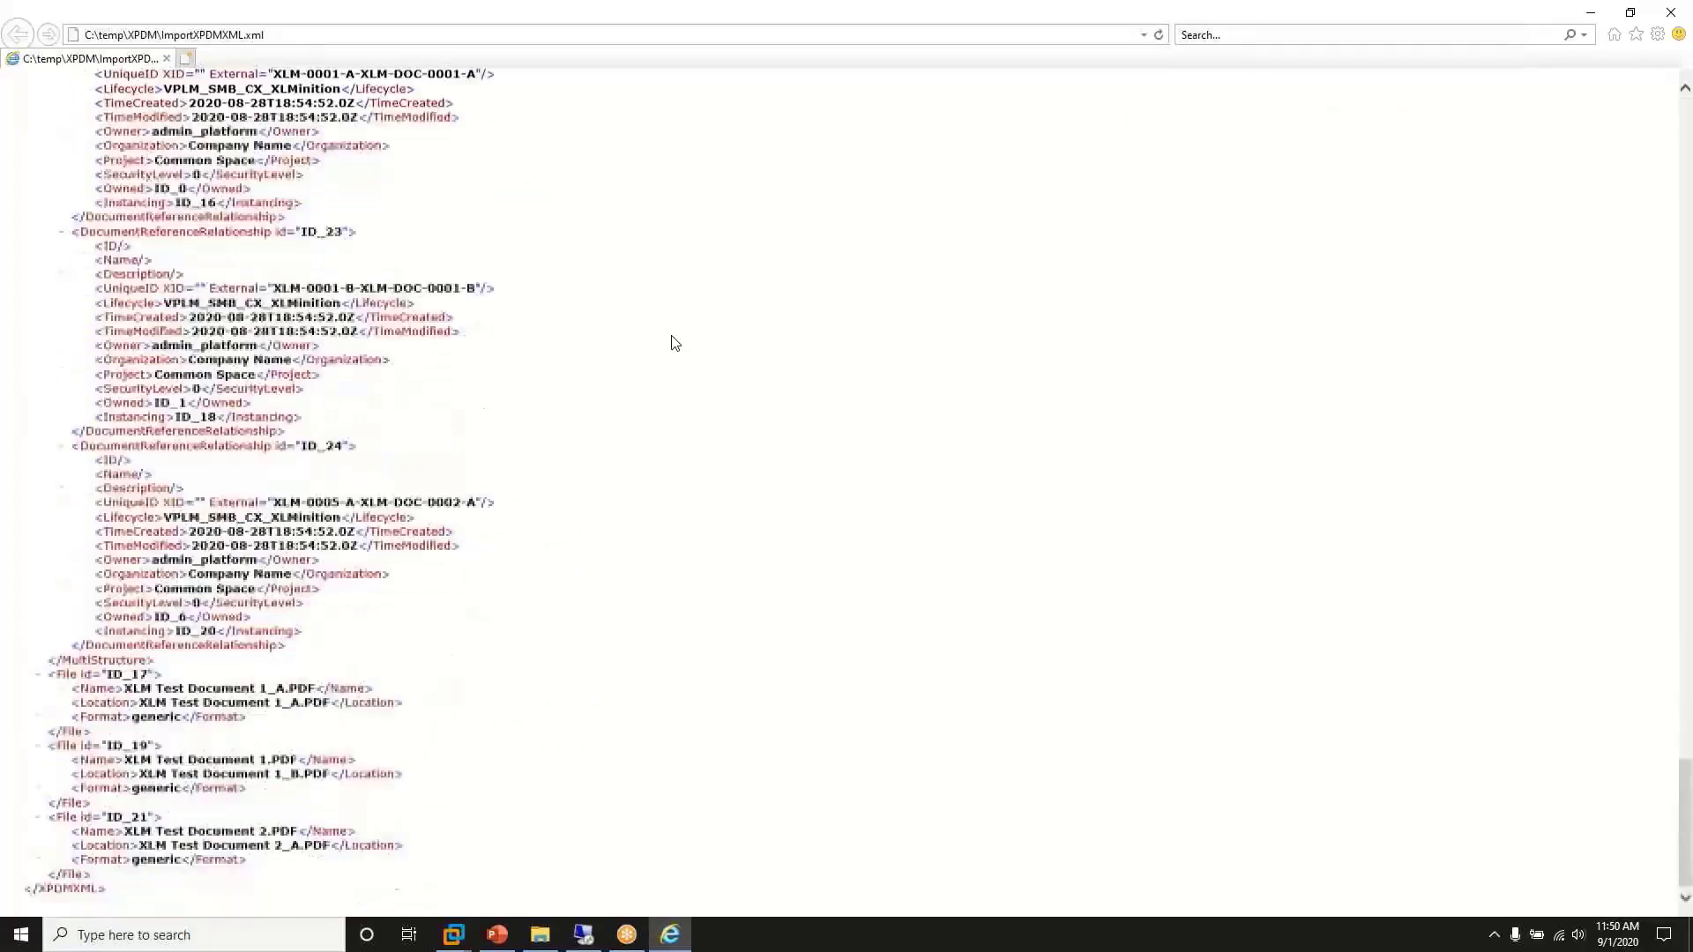
scroll(675, 343, "up", 20)
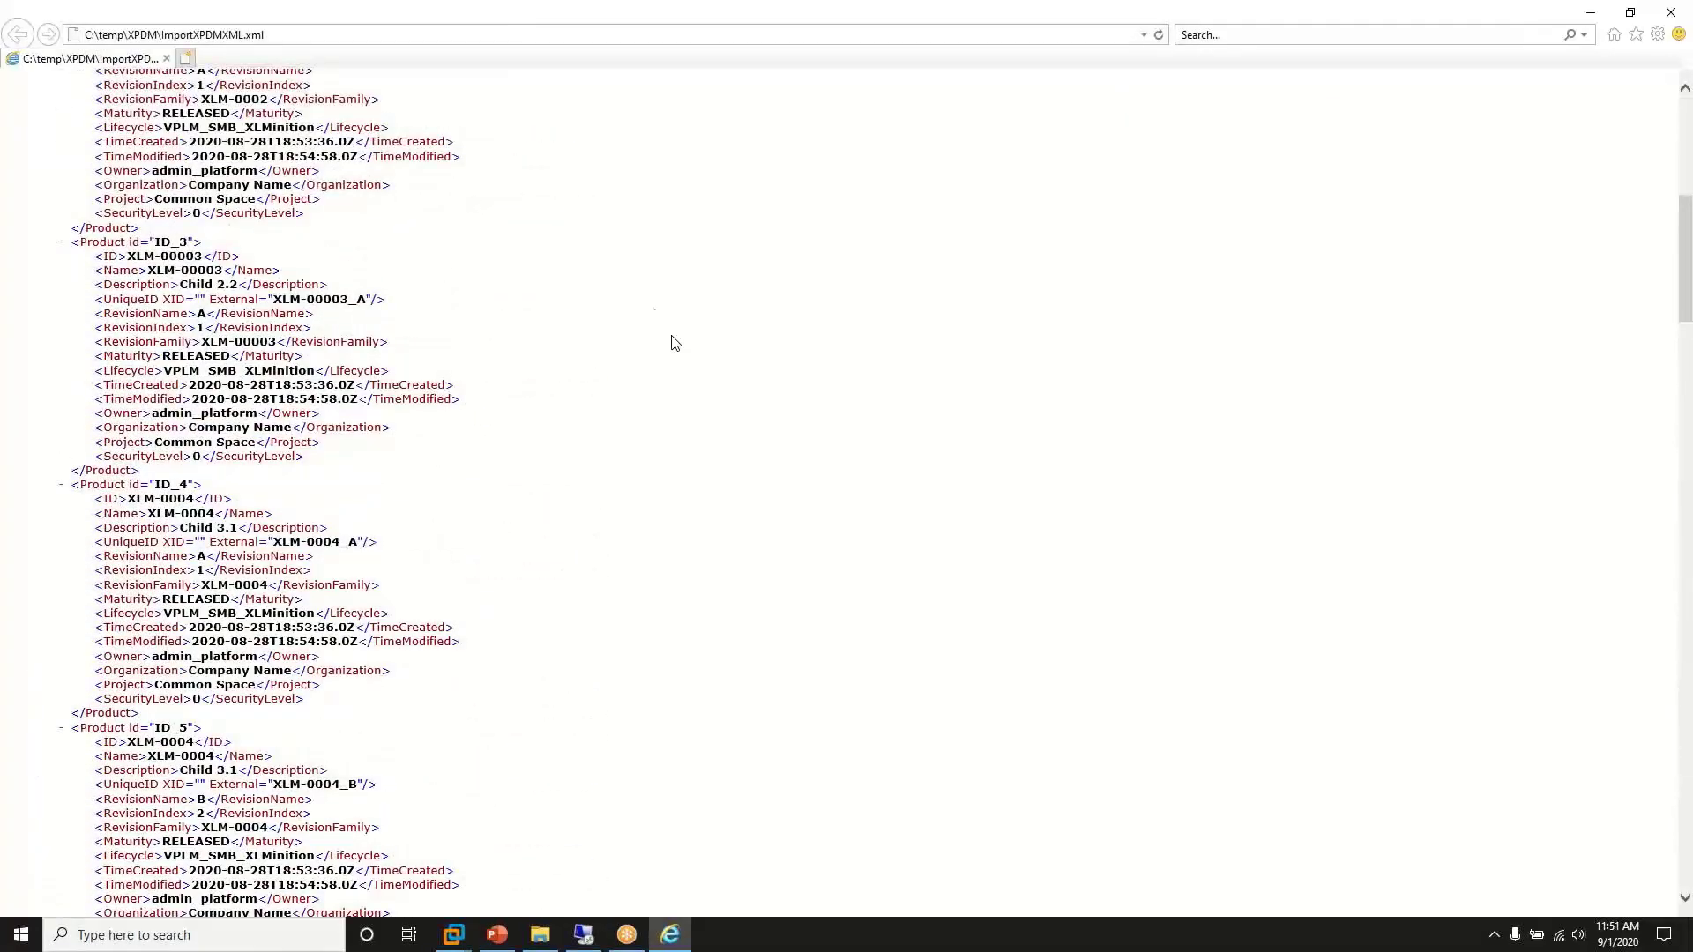
double_click(281, 18)
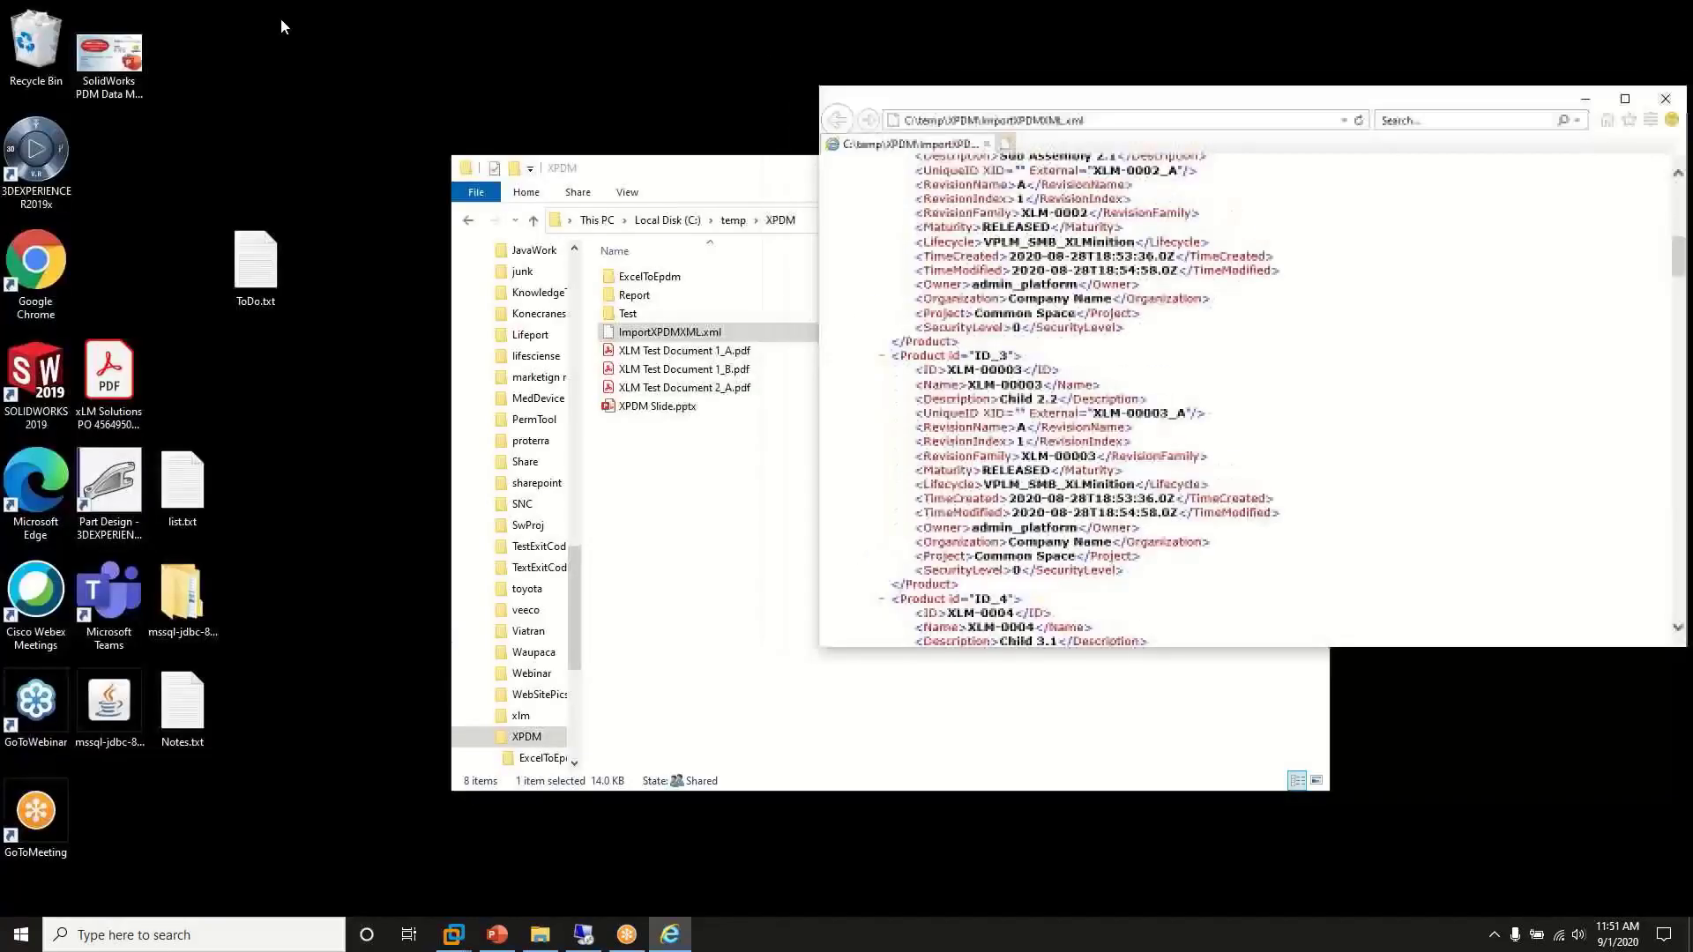
- Launch Batch Management from the Dassault Systemes 3DEXPERIENCE R2019x Start menu group
left_click(8, 938)
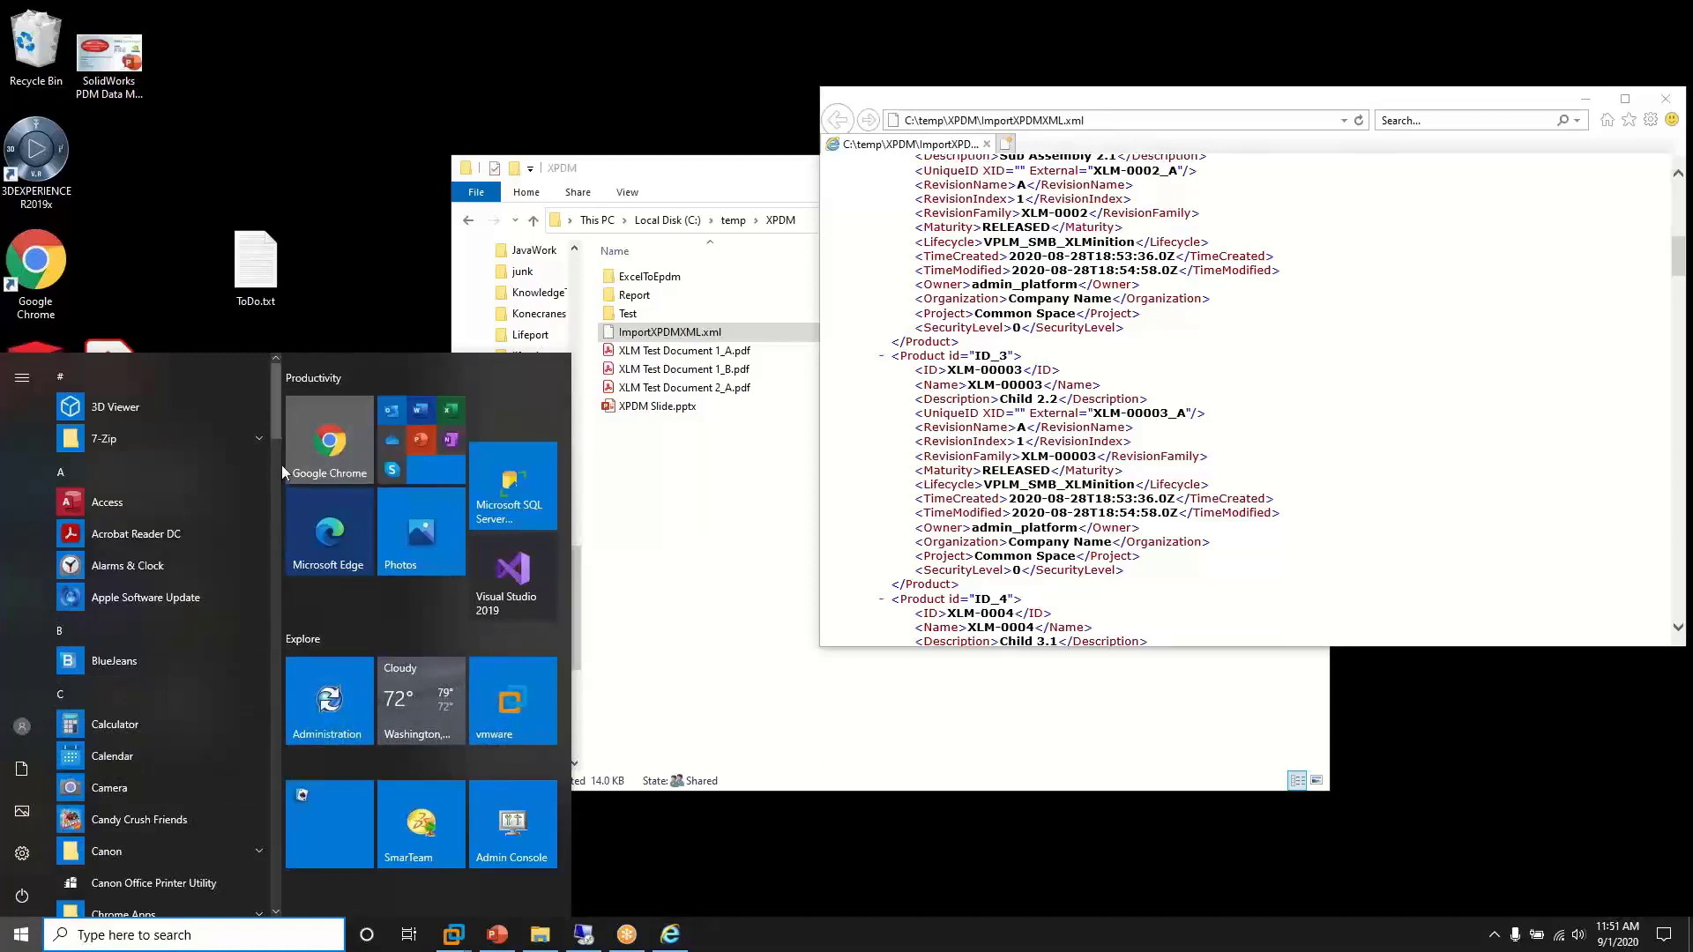
scroll(282, 473, "down", 5)
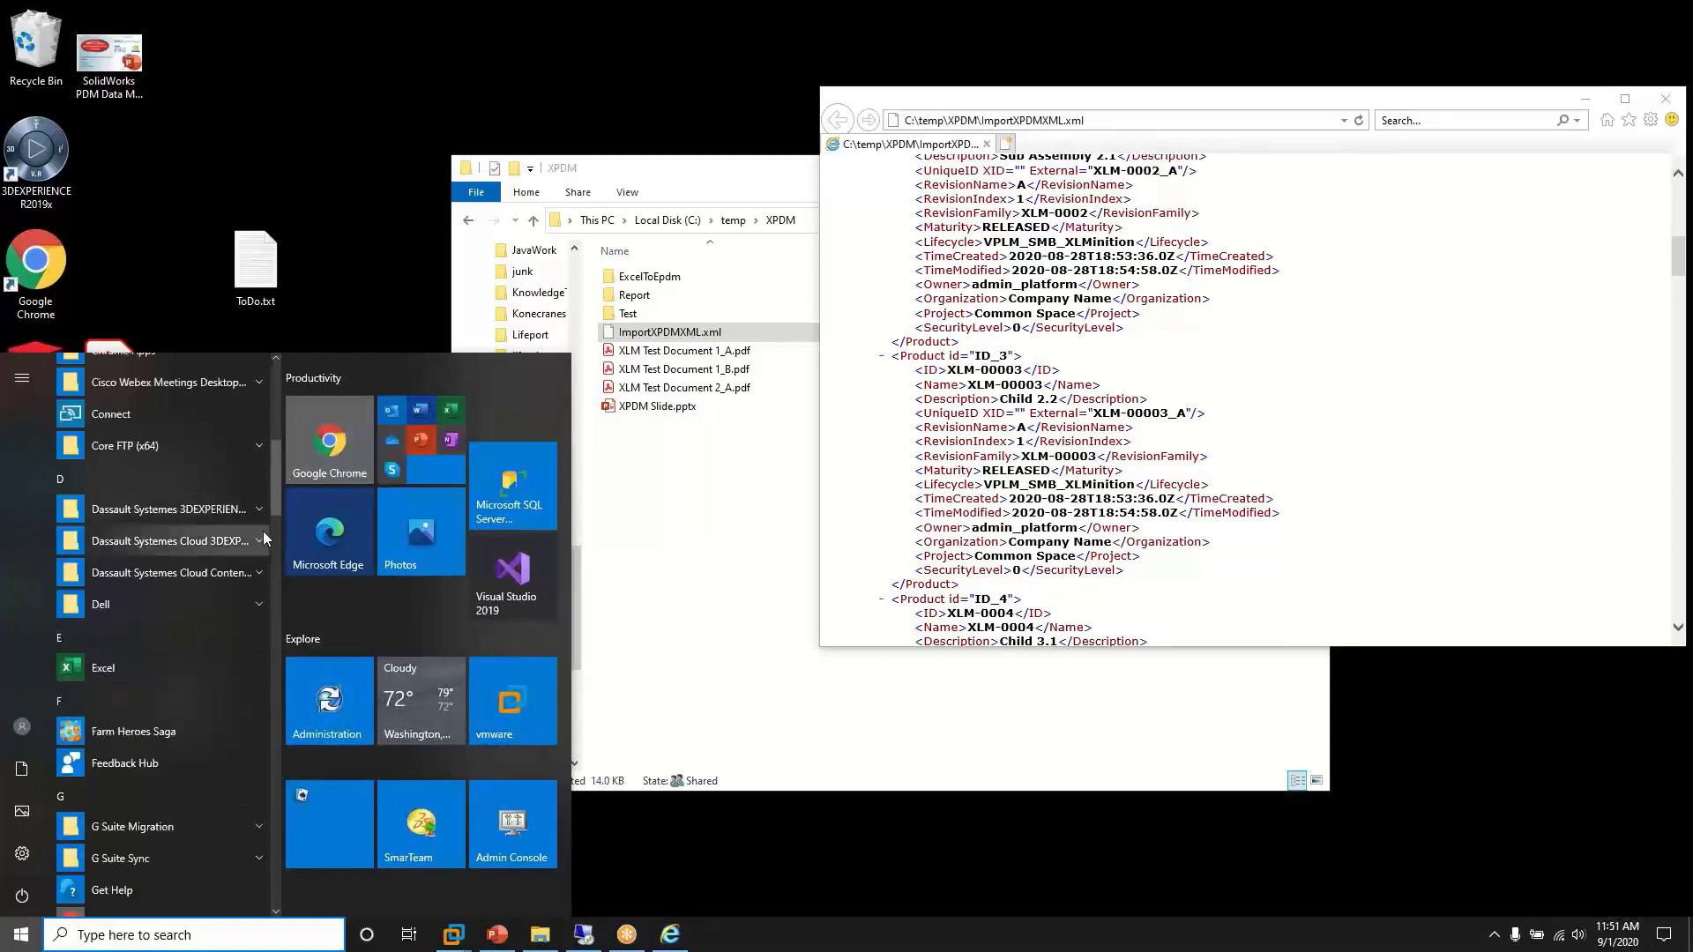
left_click(262, 507)
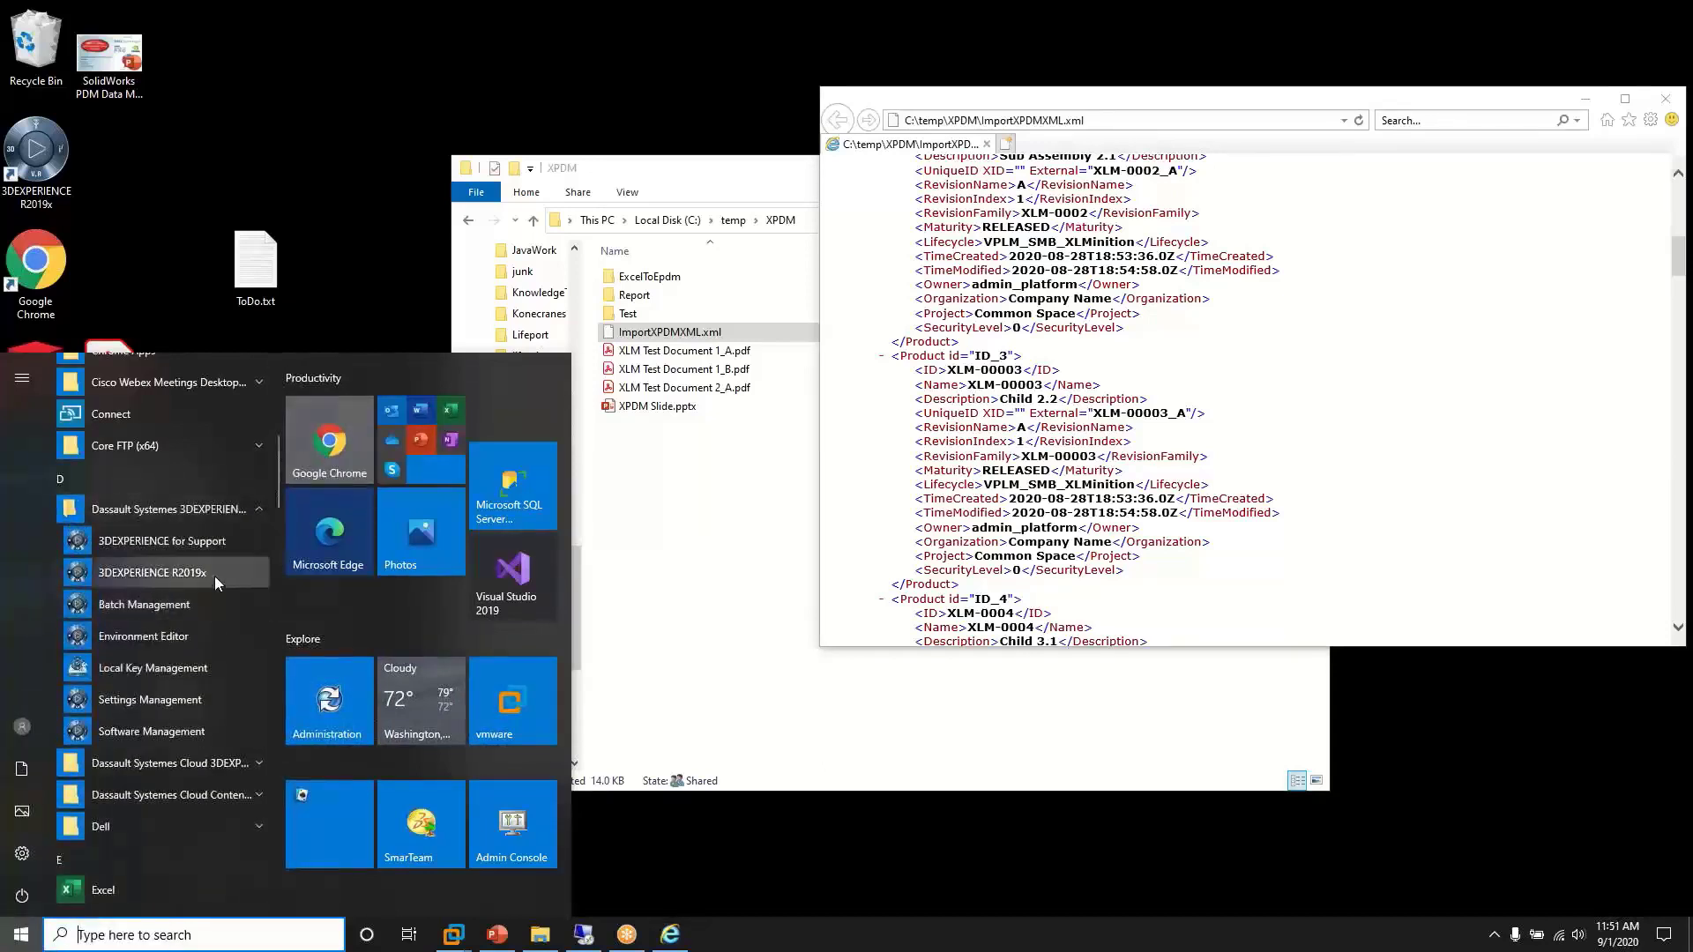
left_click(203, 607)
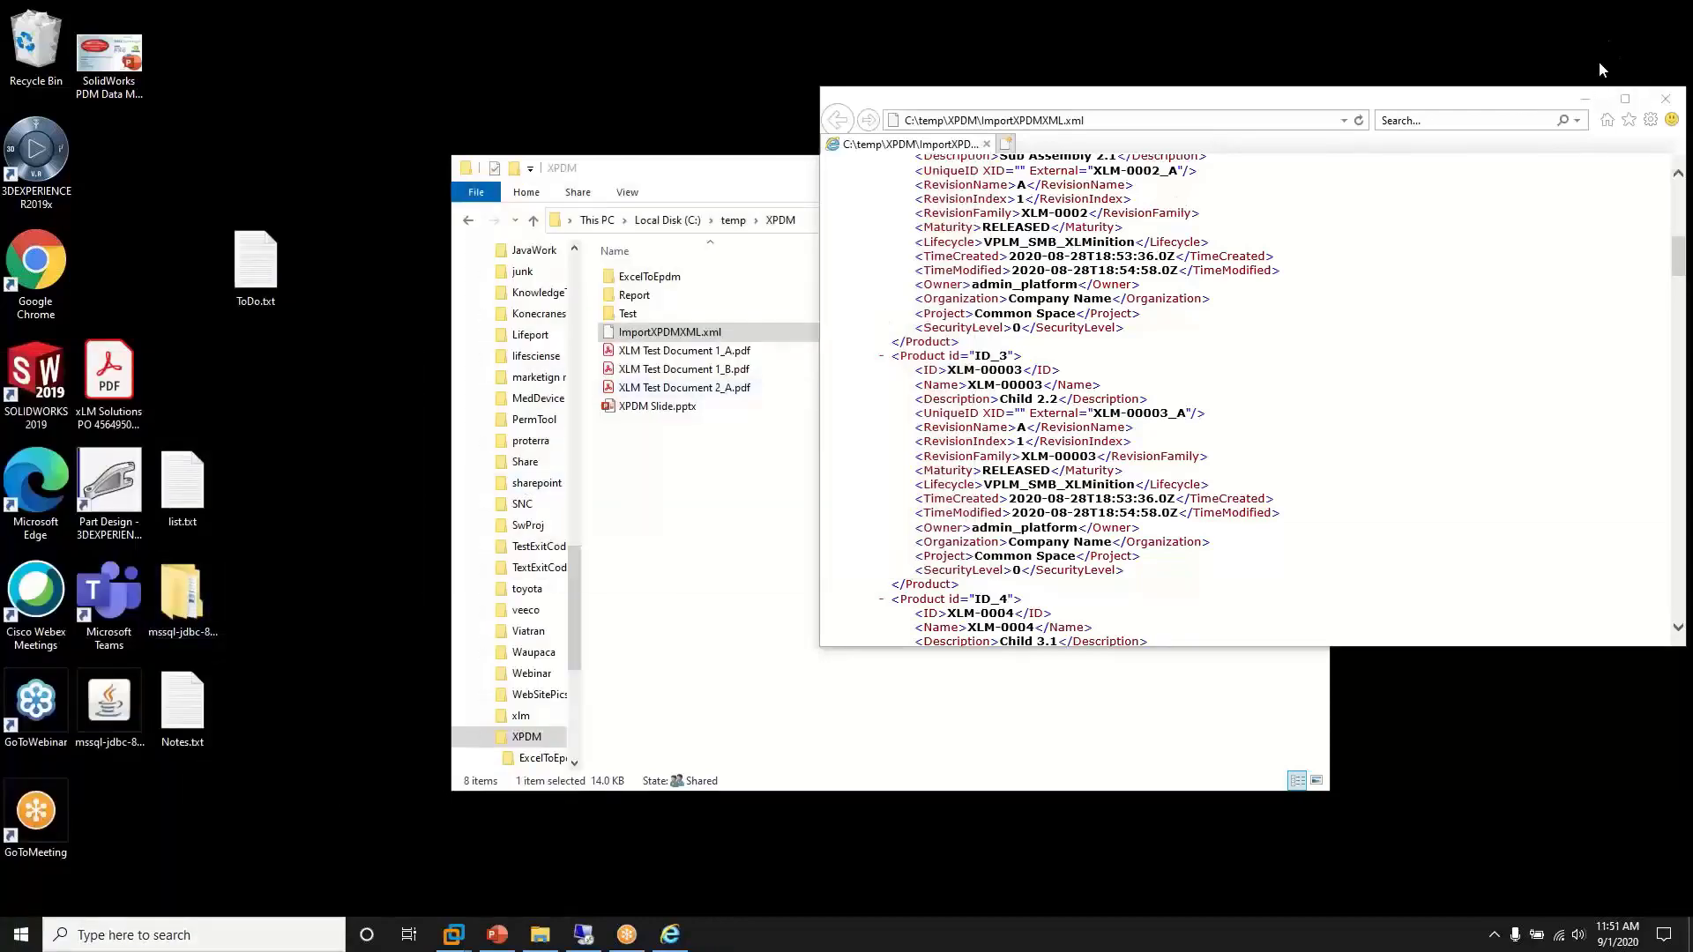
- Open the XPDMImportExportBatch utility and dismiss the missing report directory warning
left_click(1584, 97)
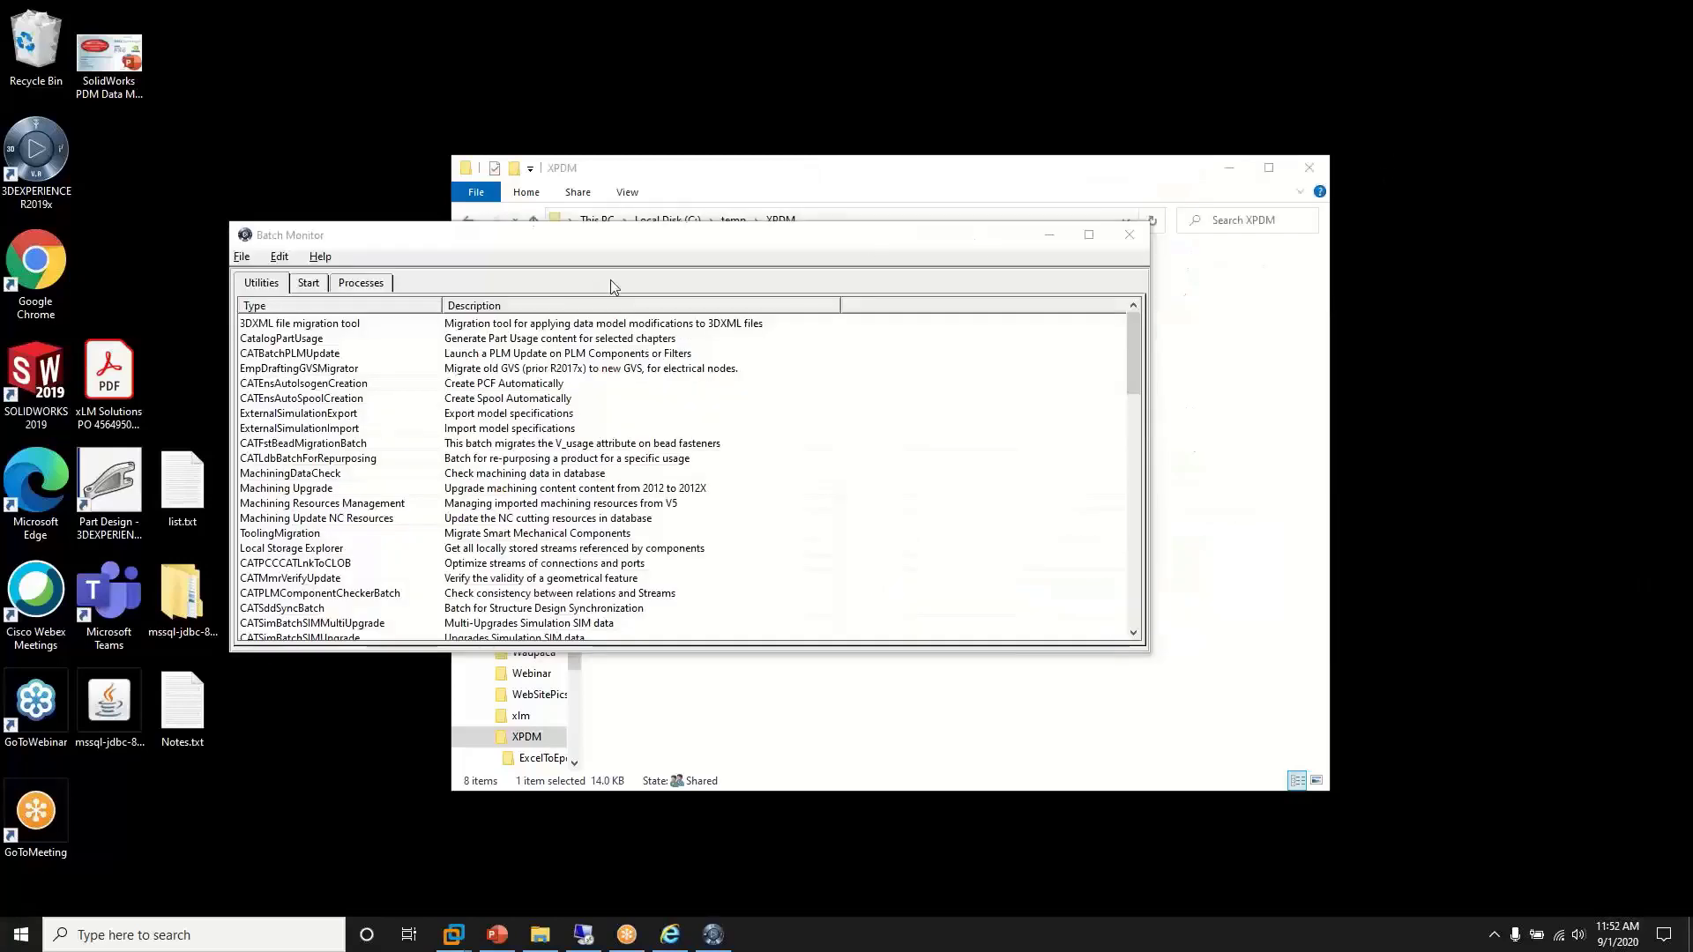
left_click_drag(1131, 330, 1126, 586)
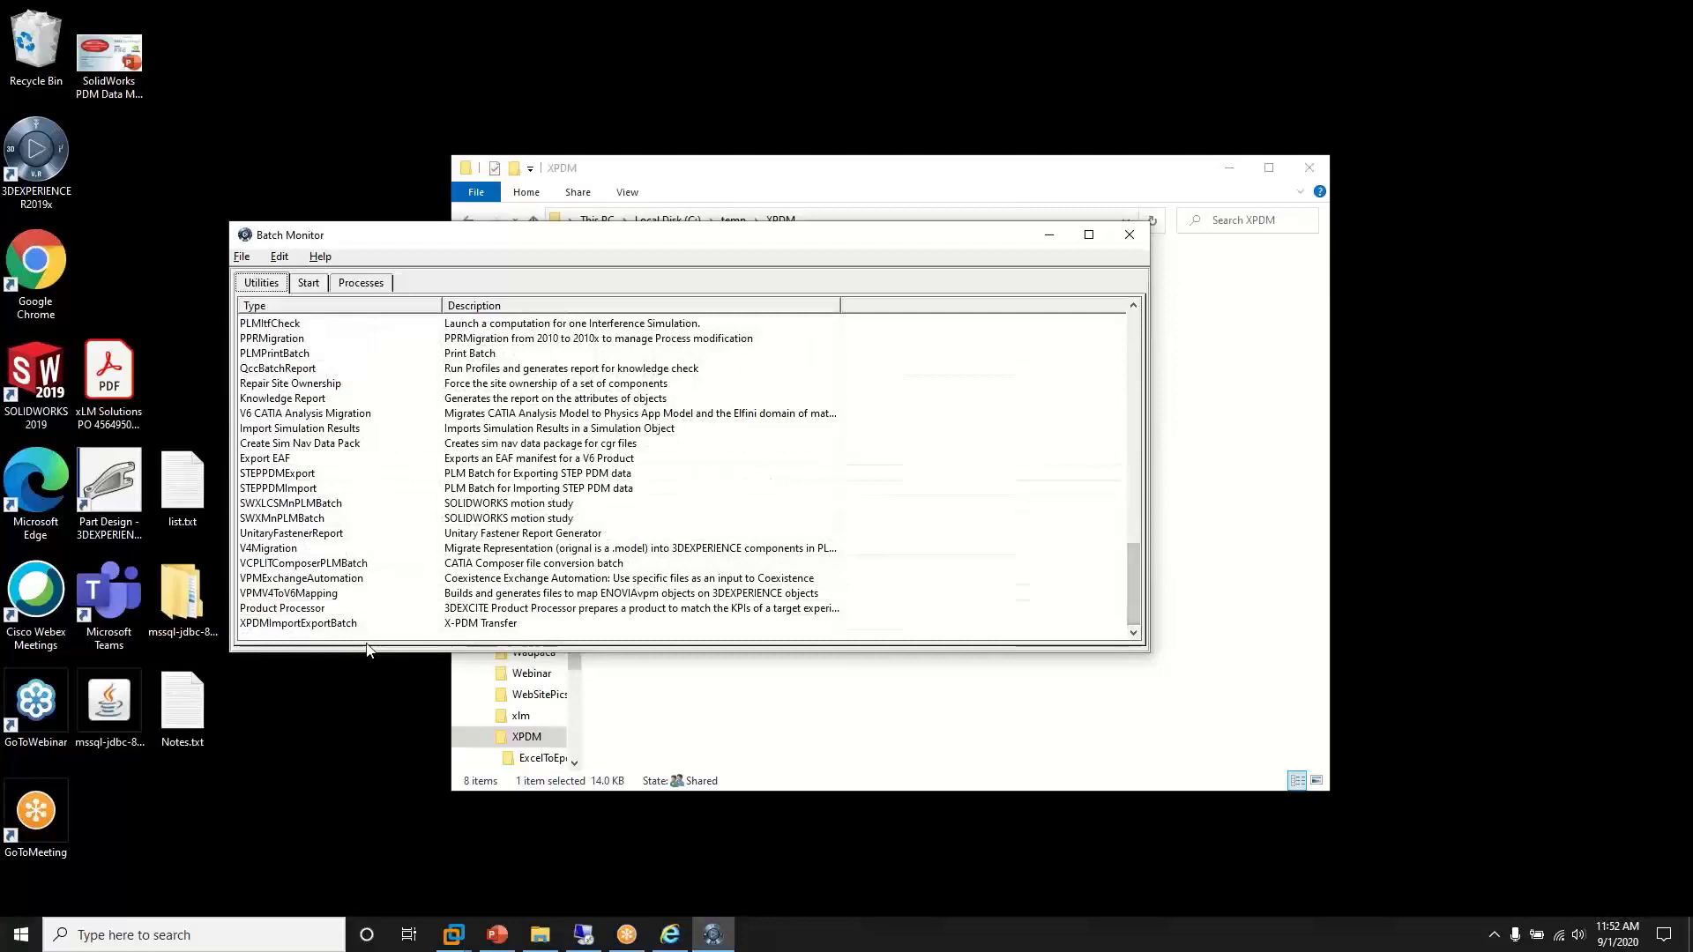
left_click(332, 624)
double_click(332, 623)
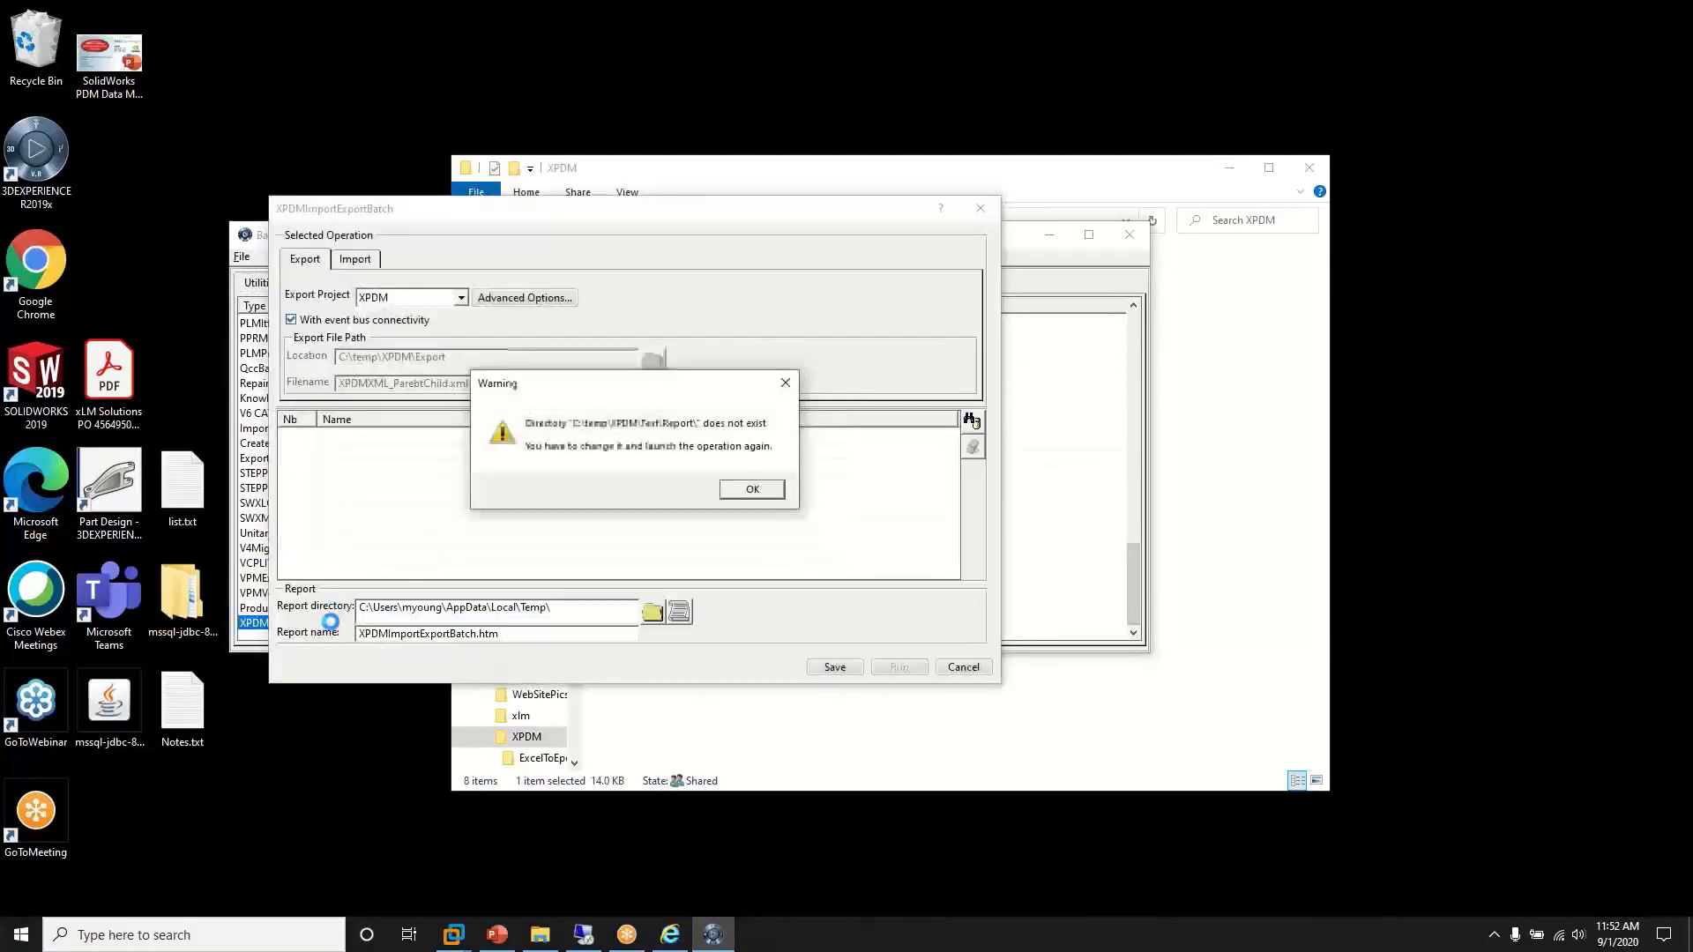
left_click(748, 493)
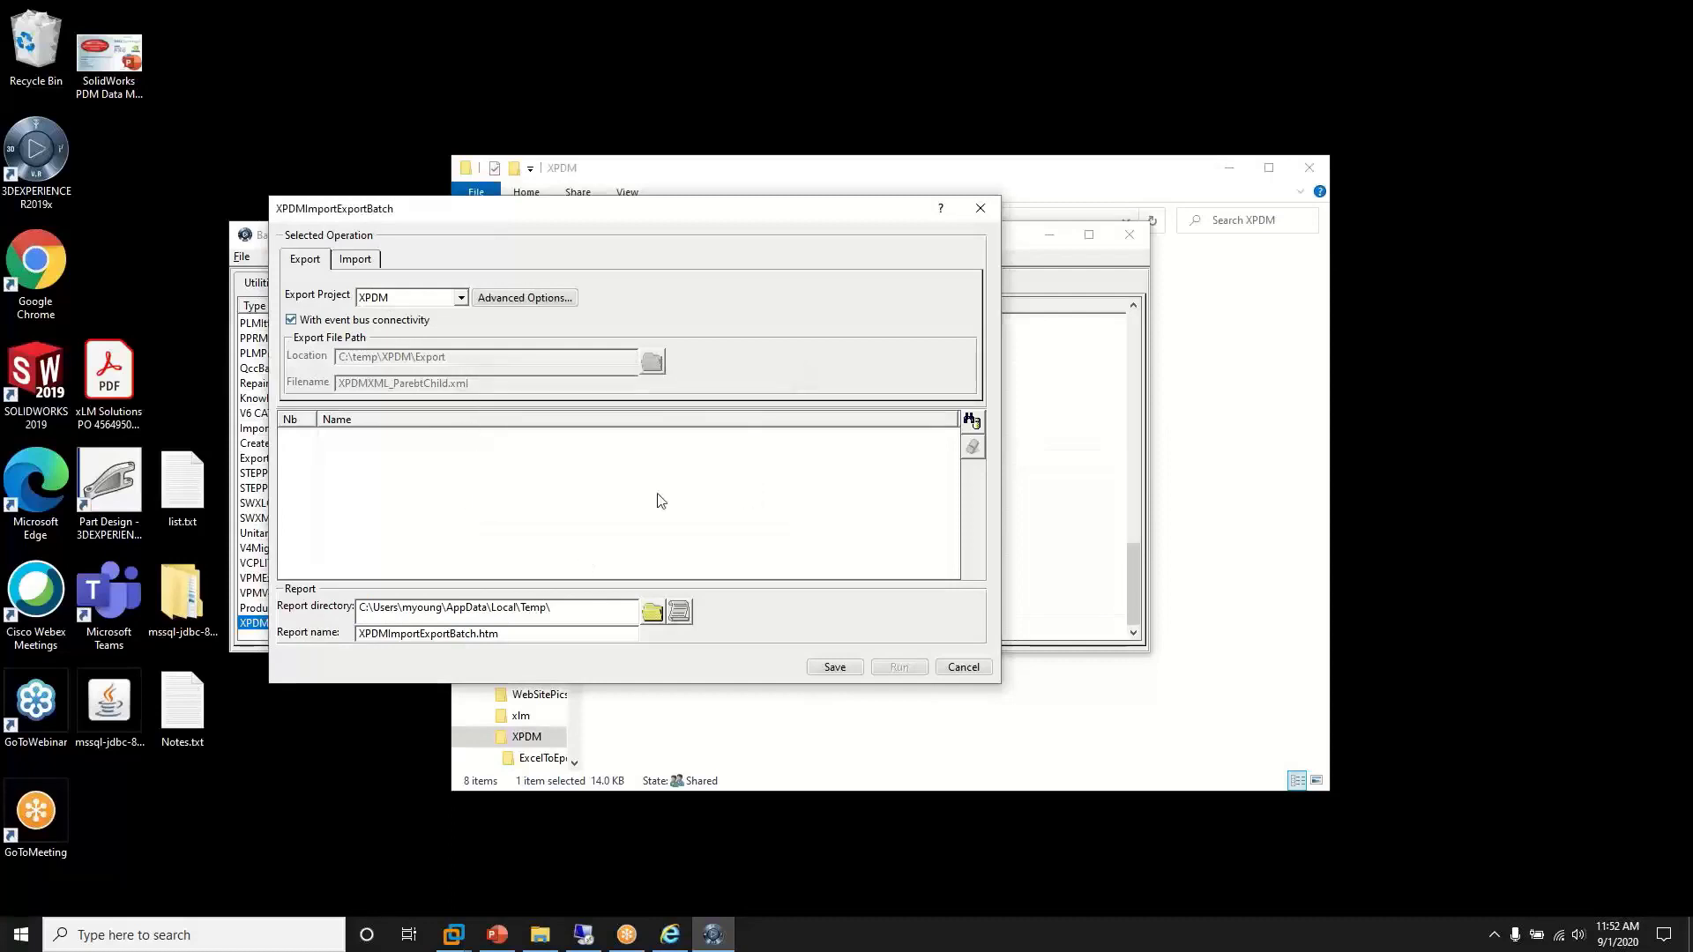
- Set the report directory to the C:\temp\XPDM\Report folder
left_click(653, 612)
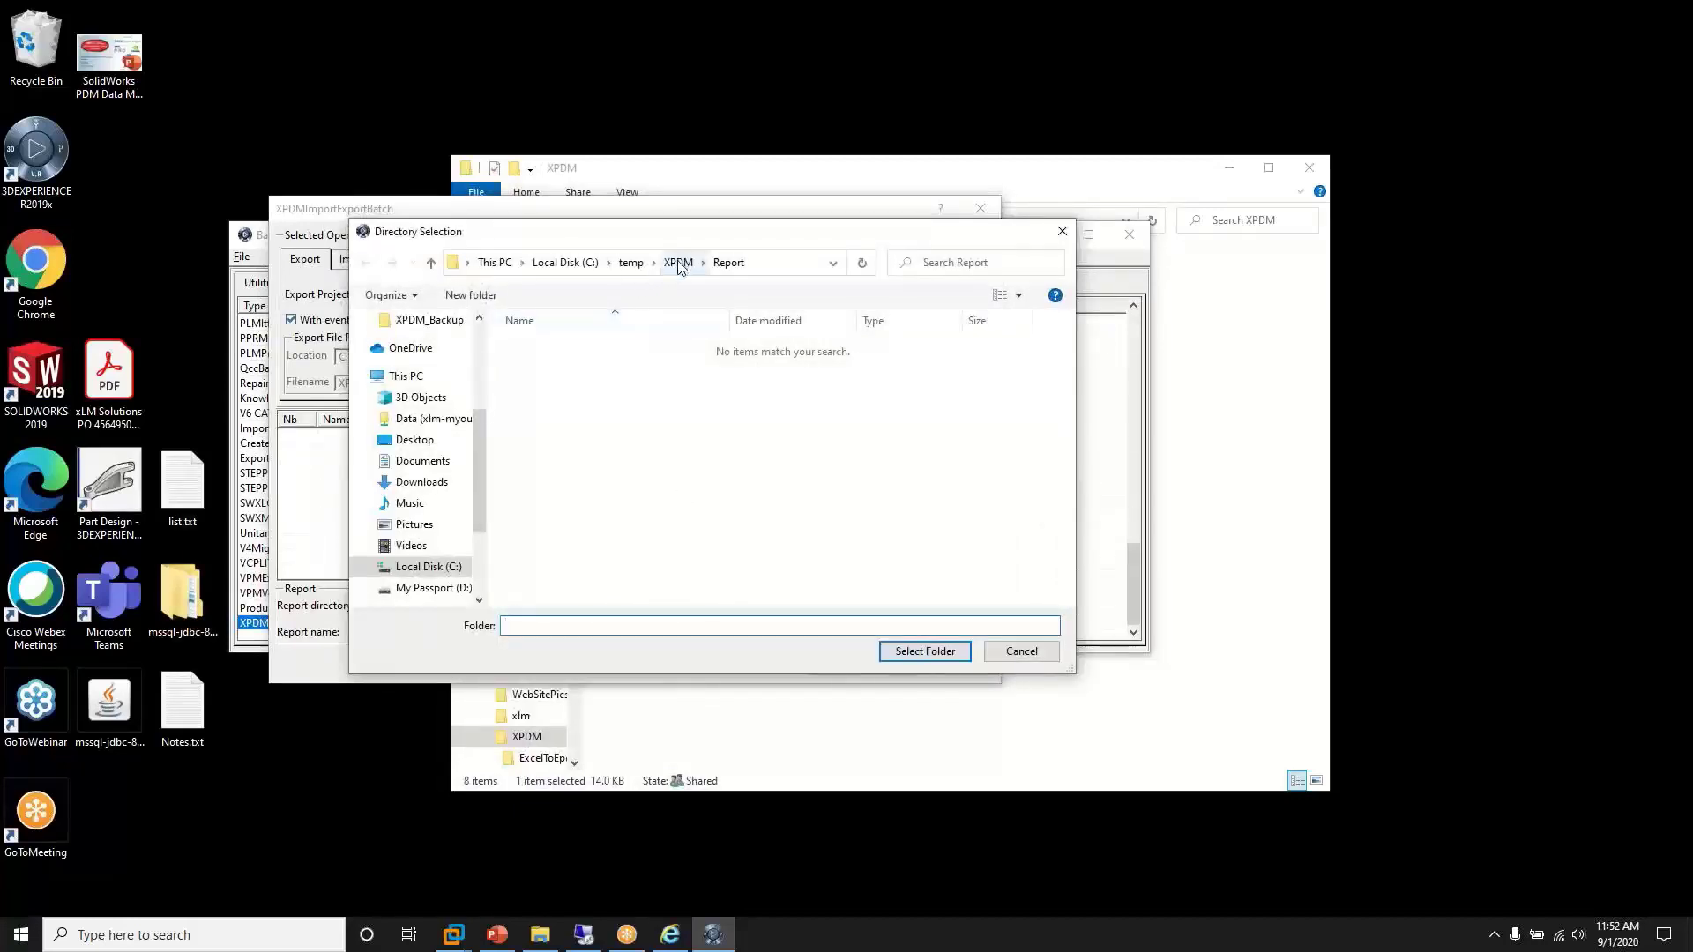
left_click(729, 263)
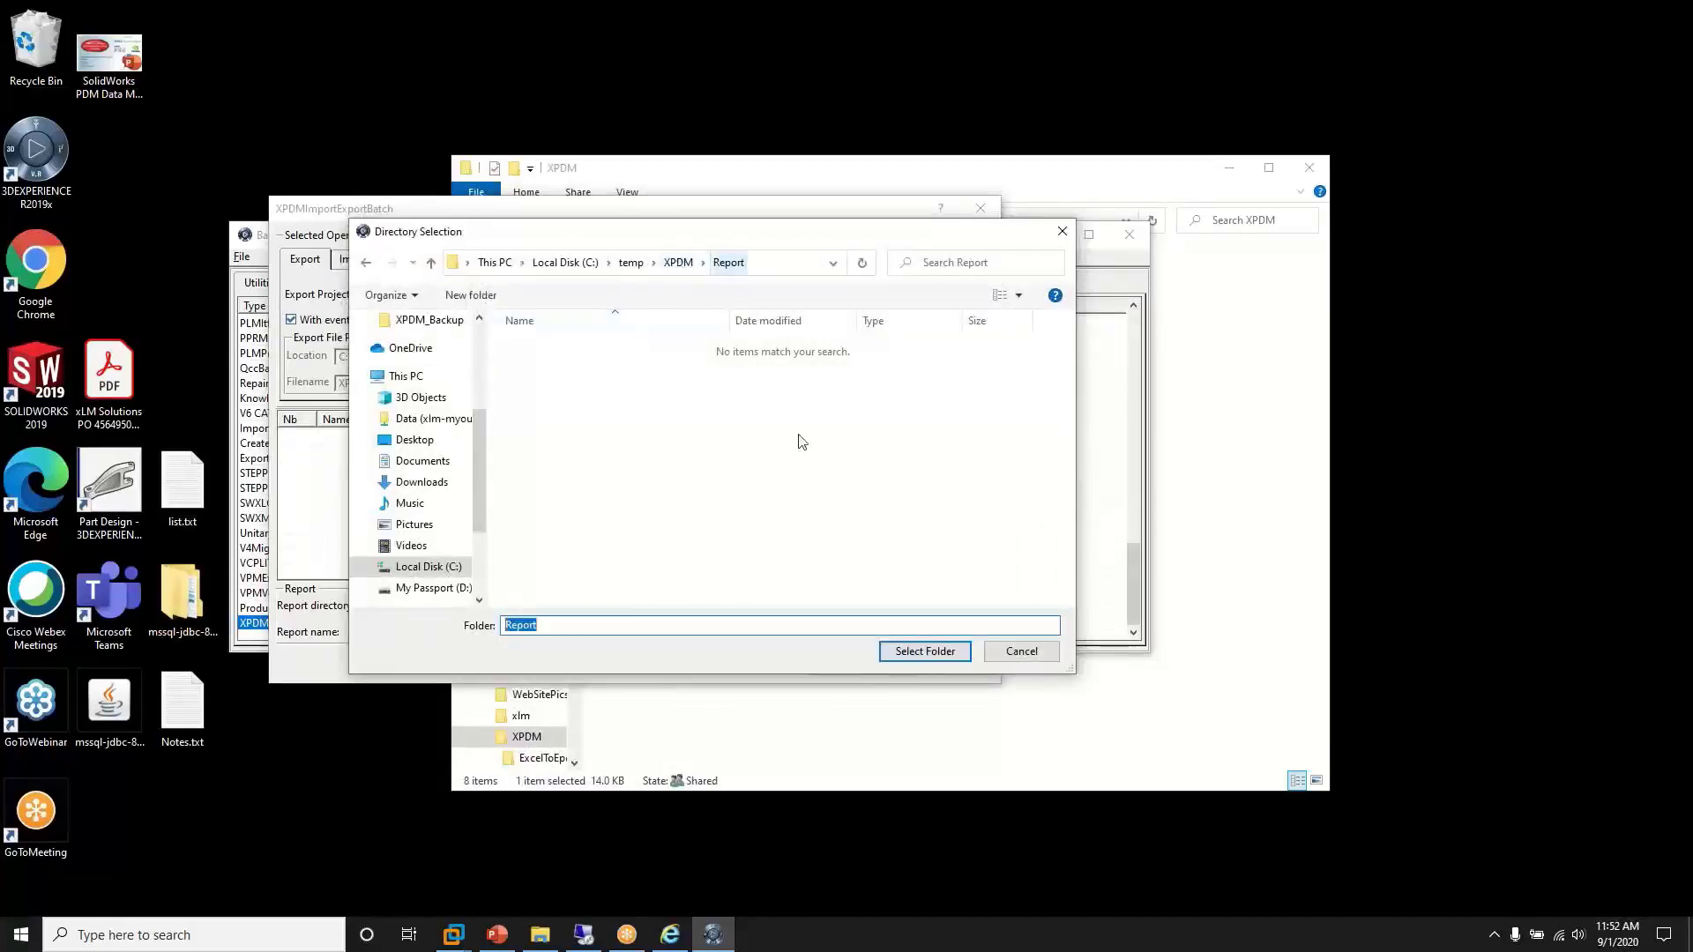
left_click(918, 651)
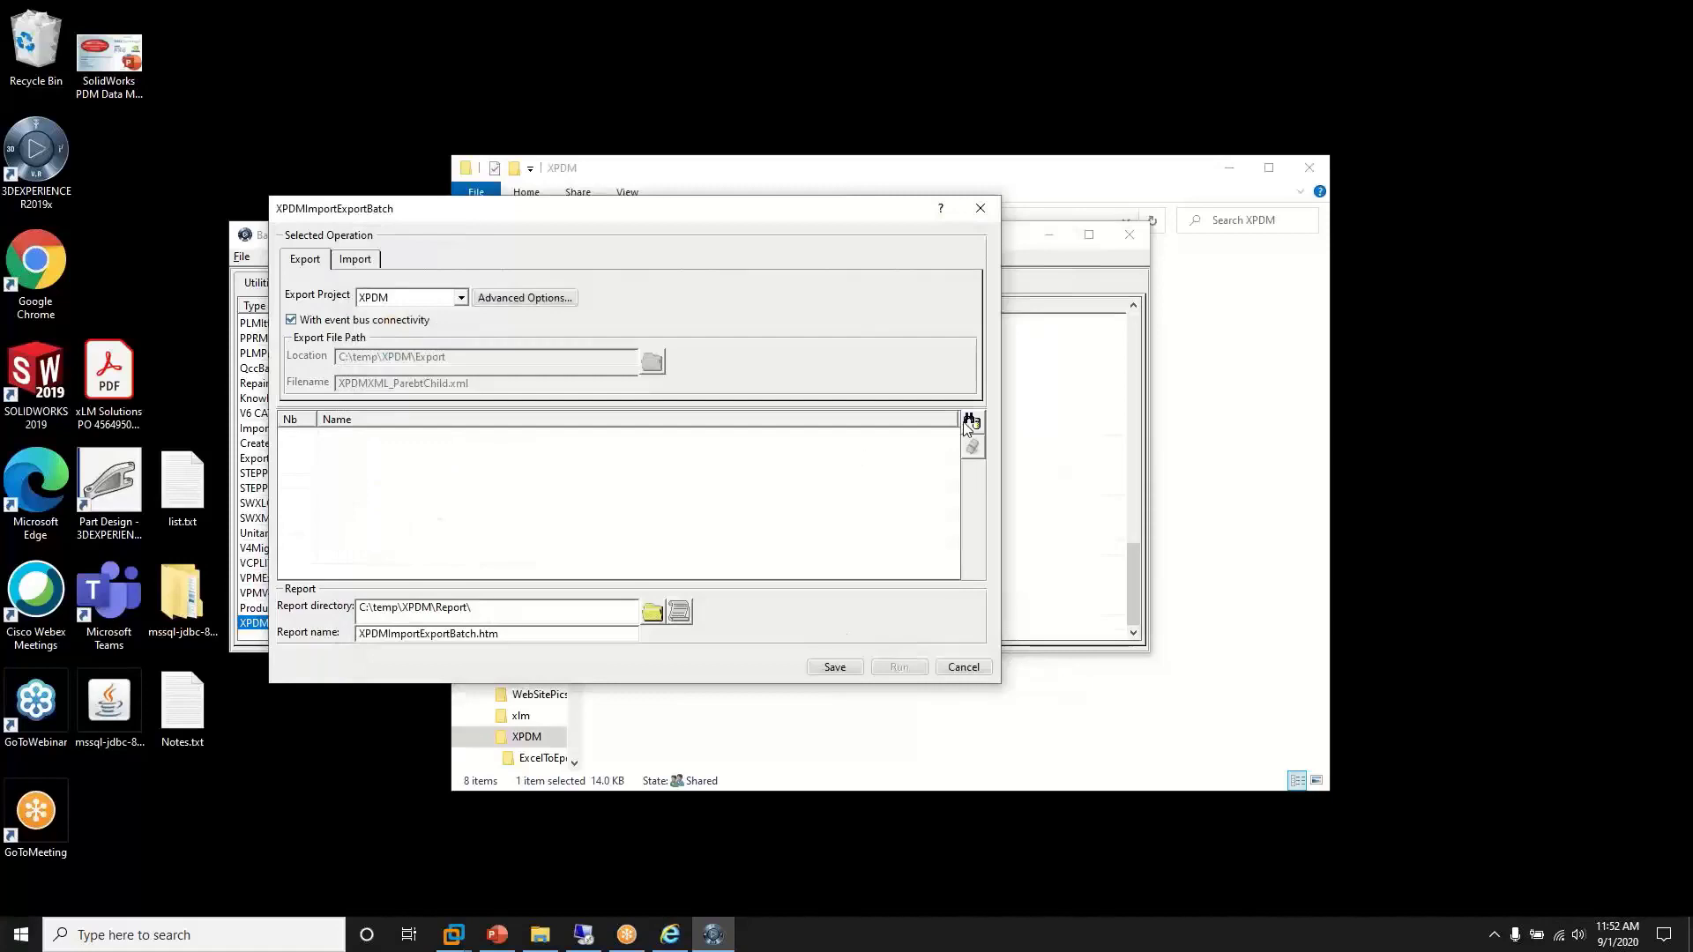
- Choose C:\temp\XPDM\ImportXPDMXML.xml as the import file and run the batch
left_click(363, 267)
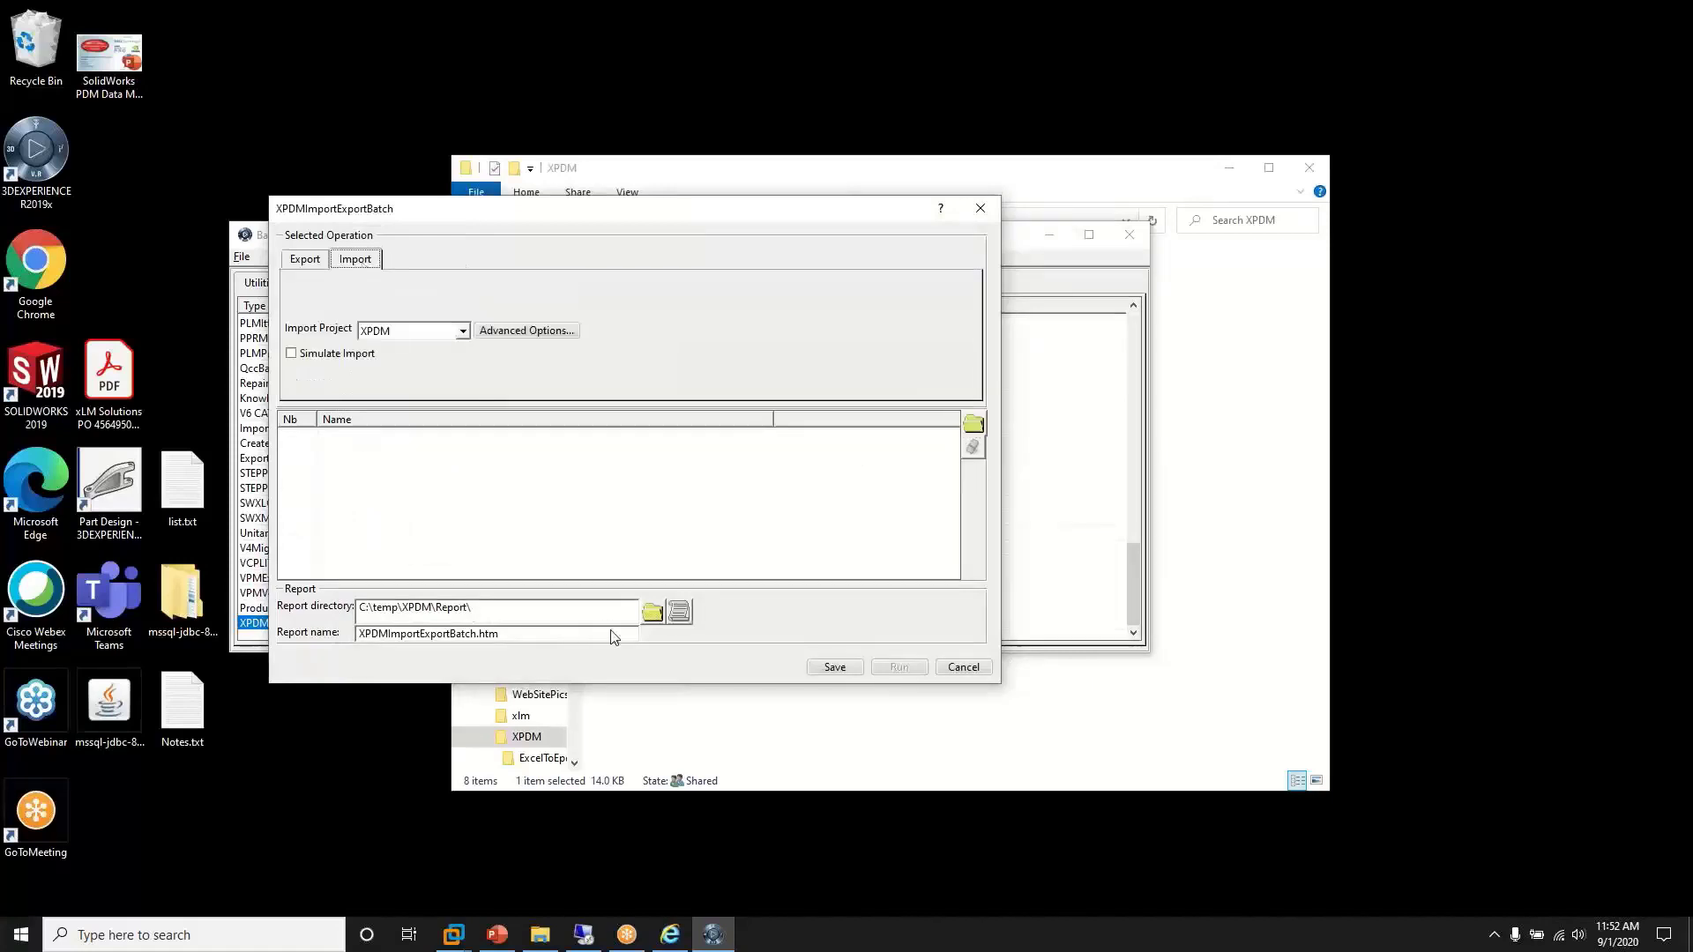
left_click(974, 426)
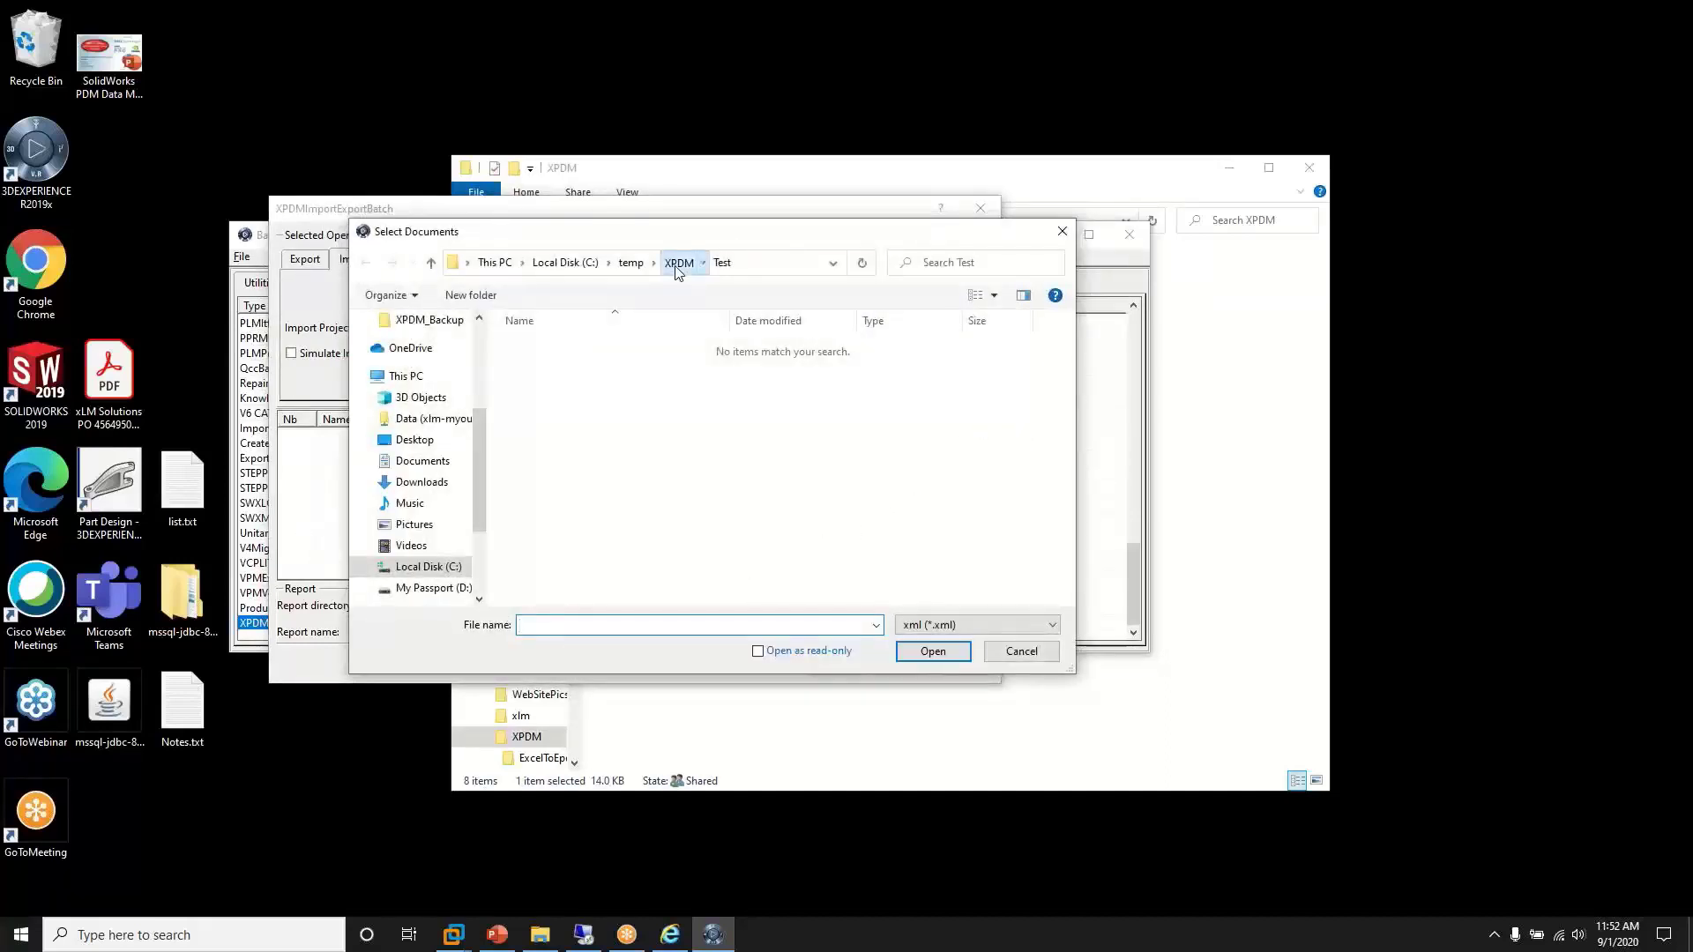
left_click(680, 262)
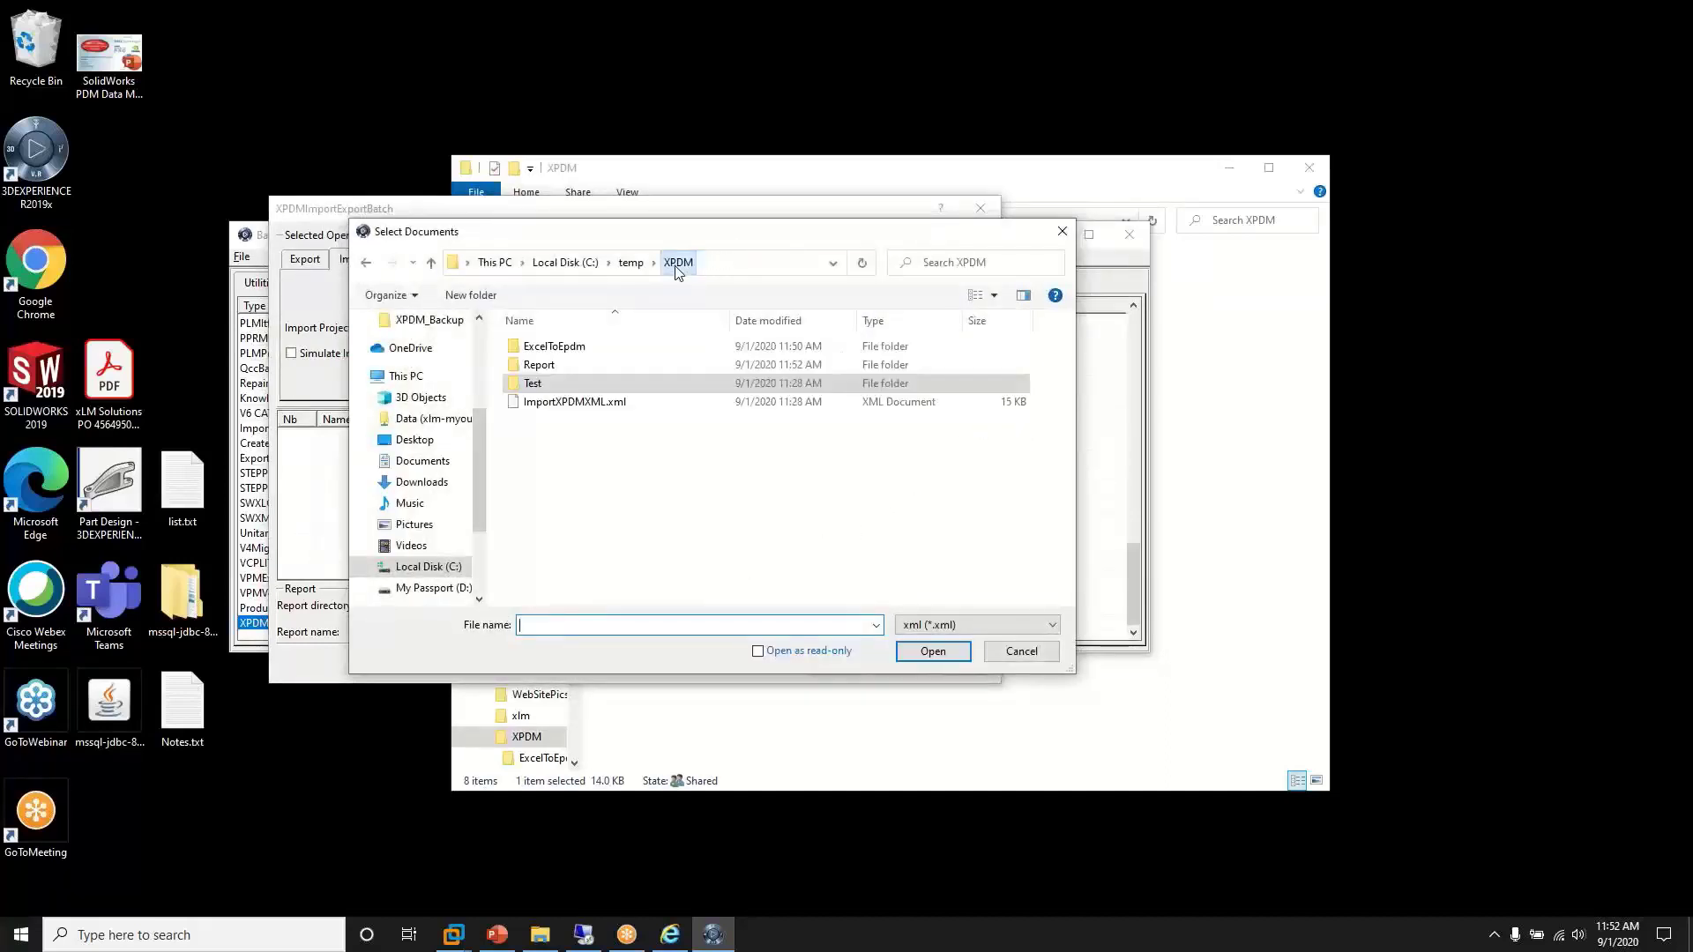
left_click(553, 401)
left_click(946, 651)
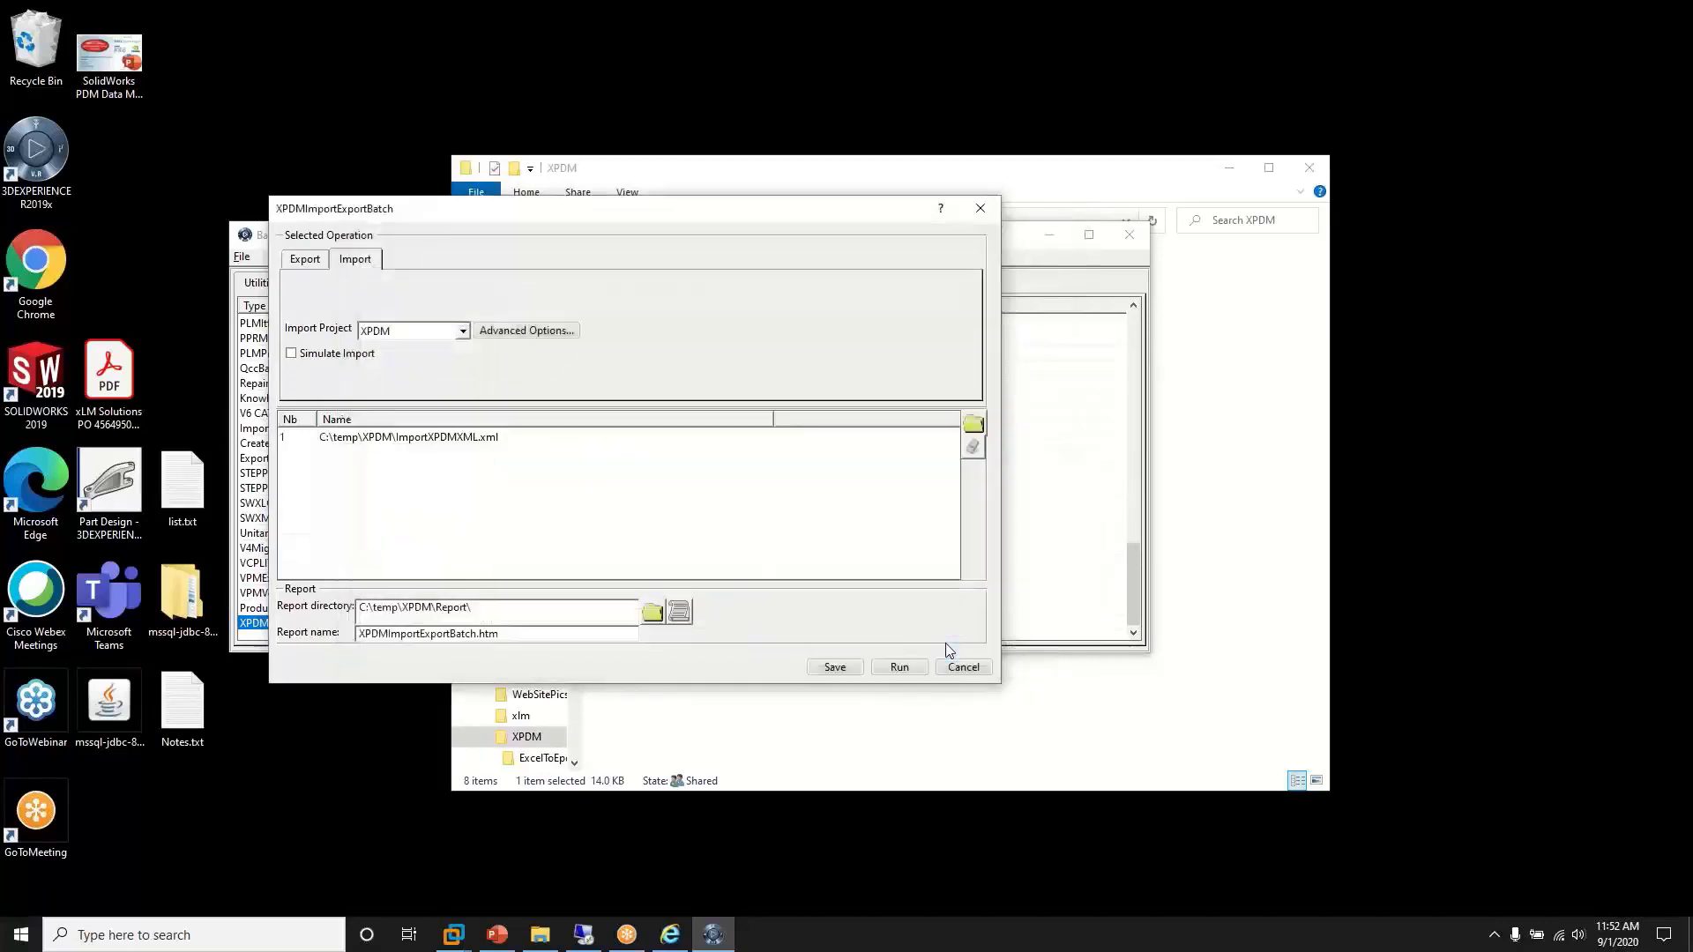
left_click(898, 668)
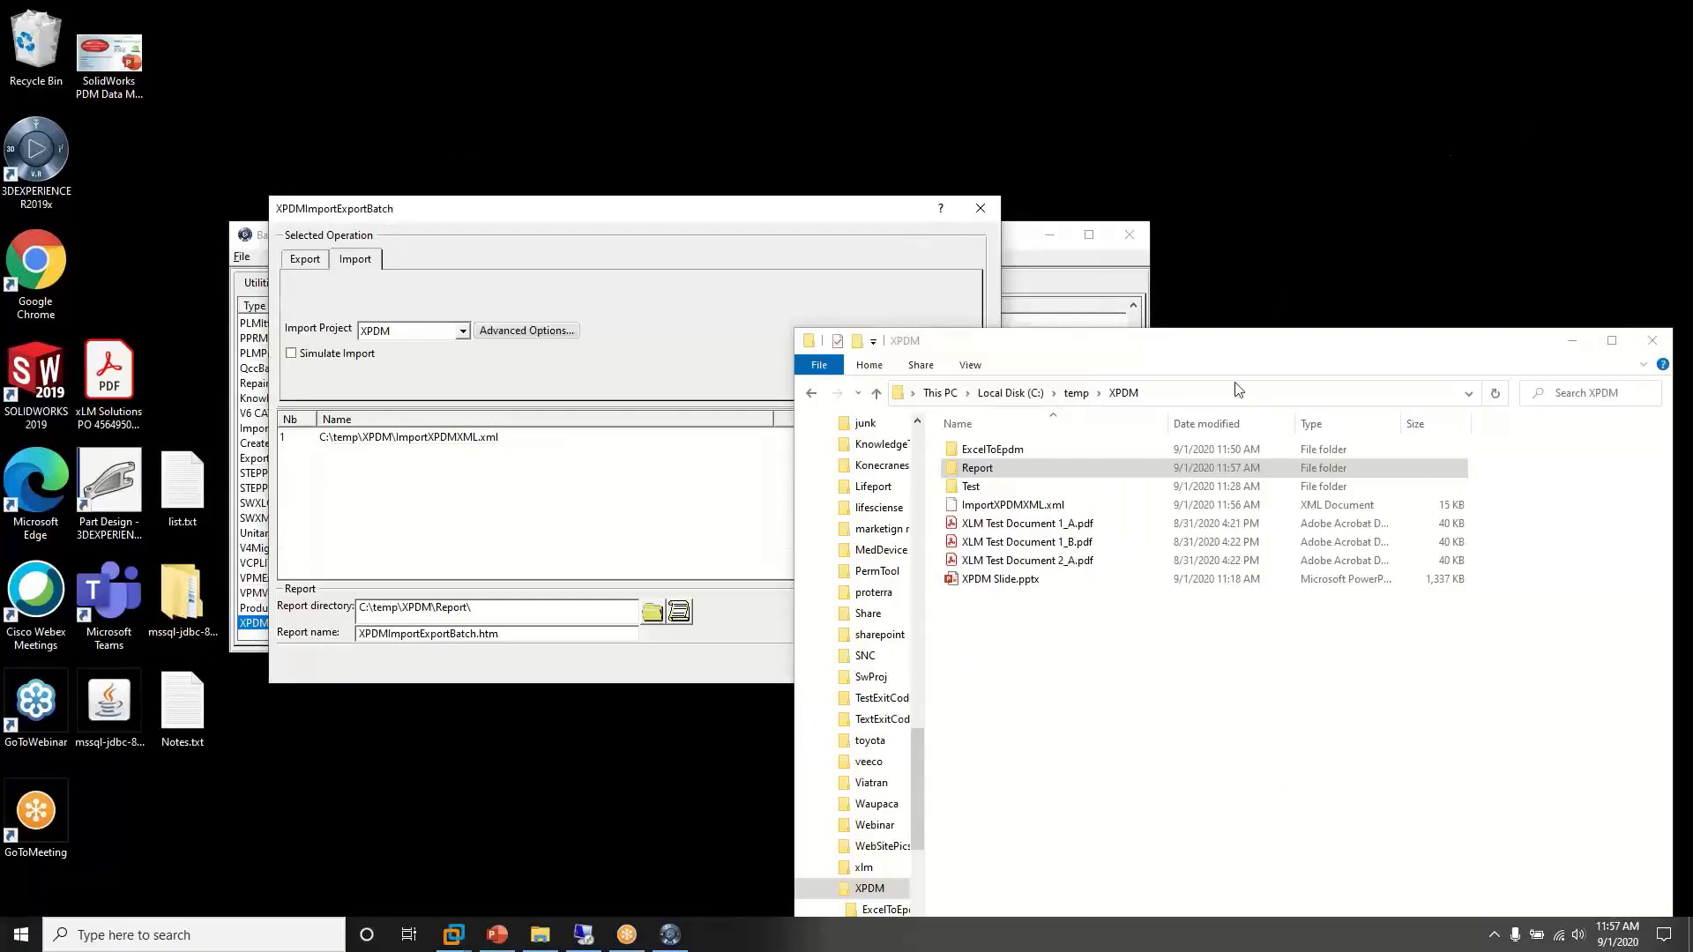
- Check XPDMImportExportBatch.htm in the Report folder for a successful import, then close it
double_click(977, 468)
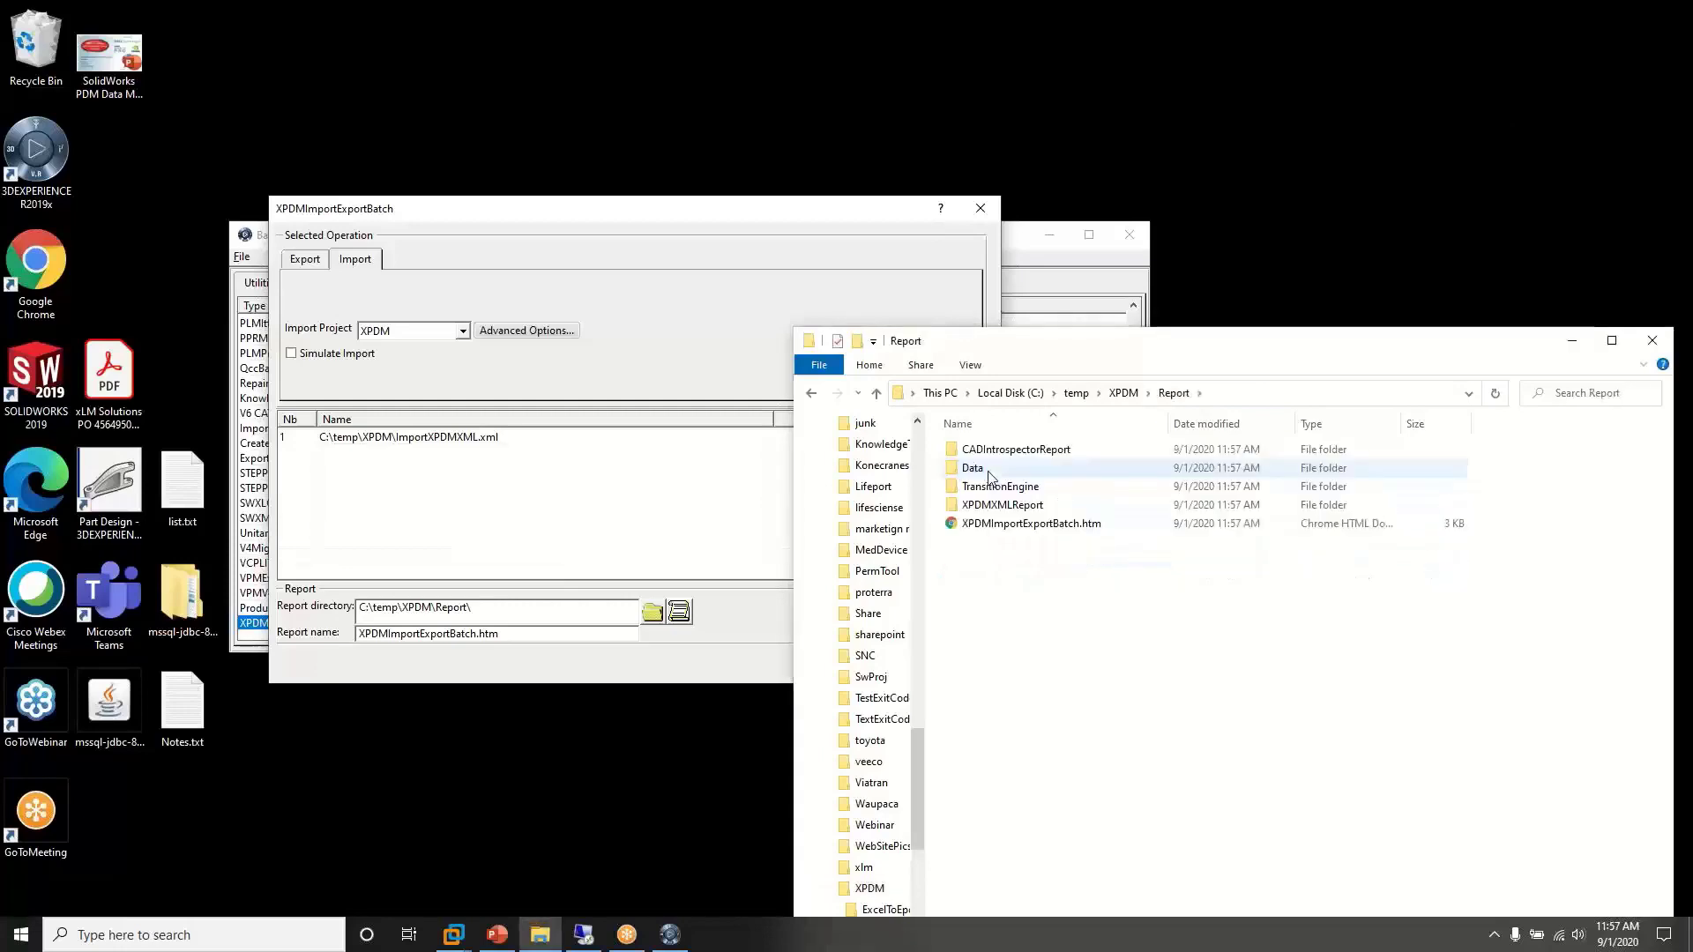
double_click(991, 527)
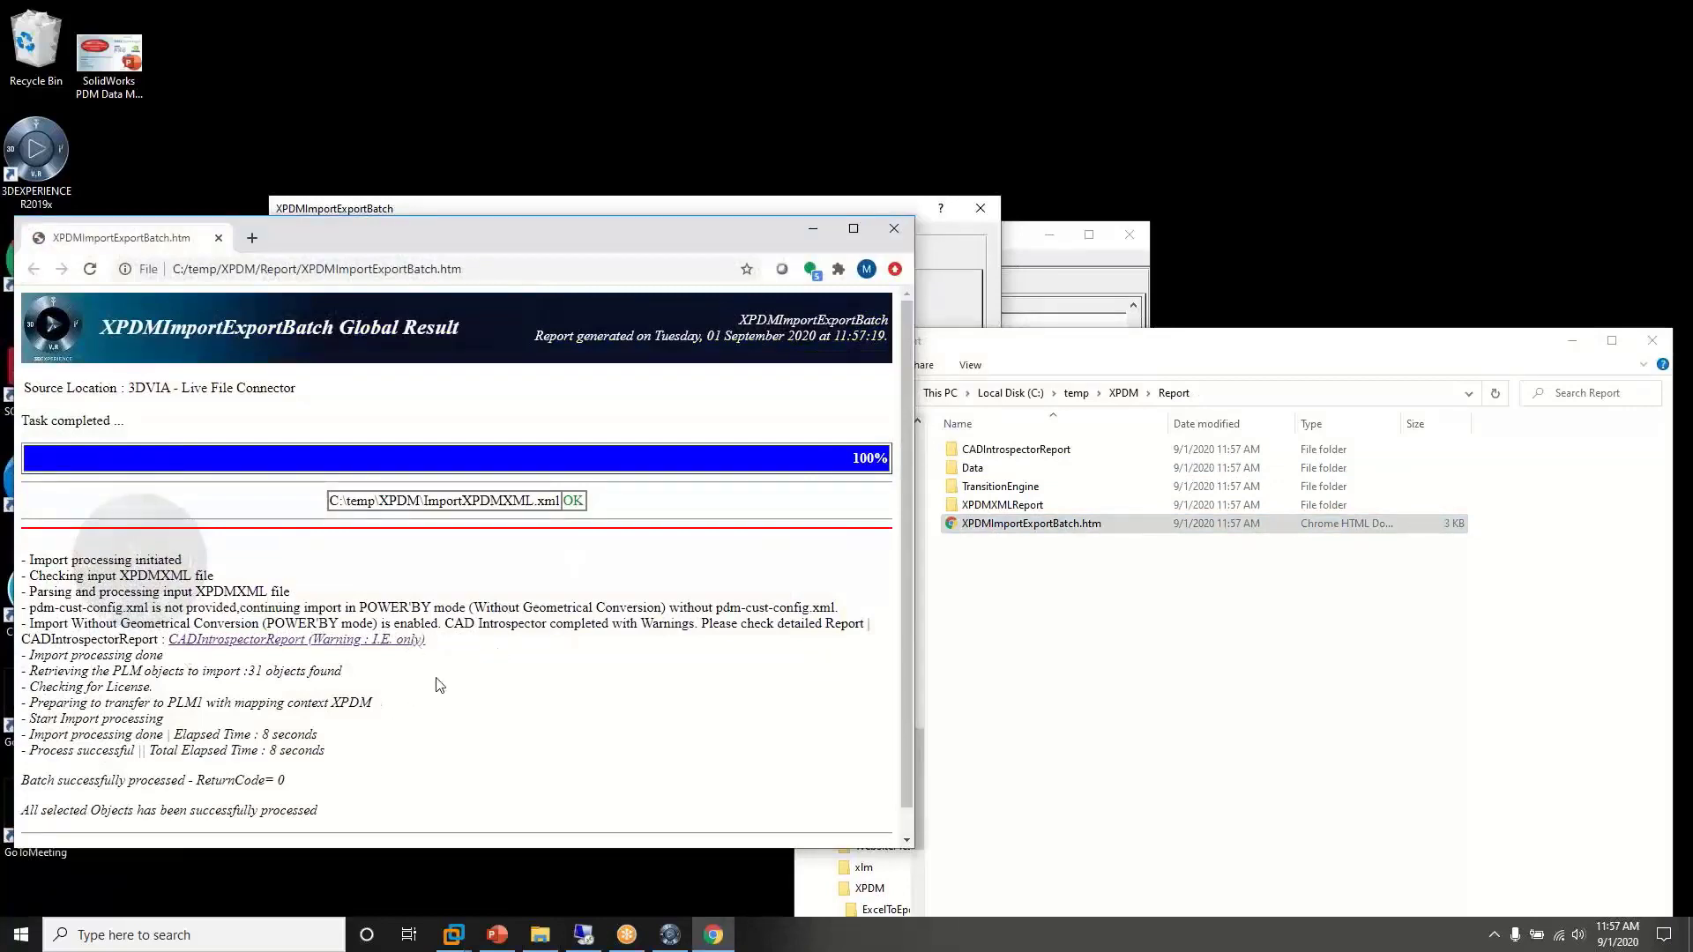
left_click(893, 228)
- Search the platform for xLM, listing 15 XLM-0001 products and XLM-DOC PDF documents
left_click(1594, 34)
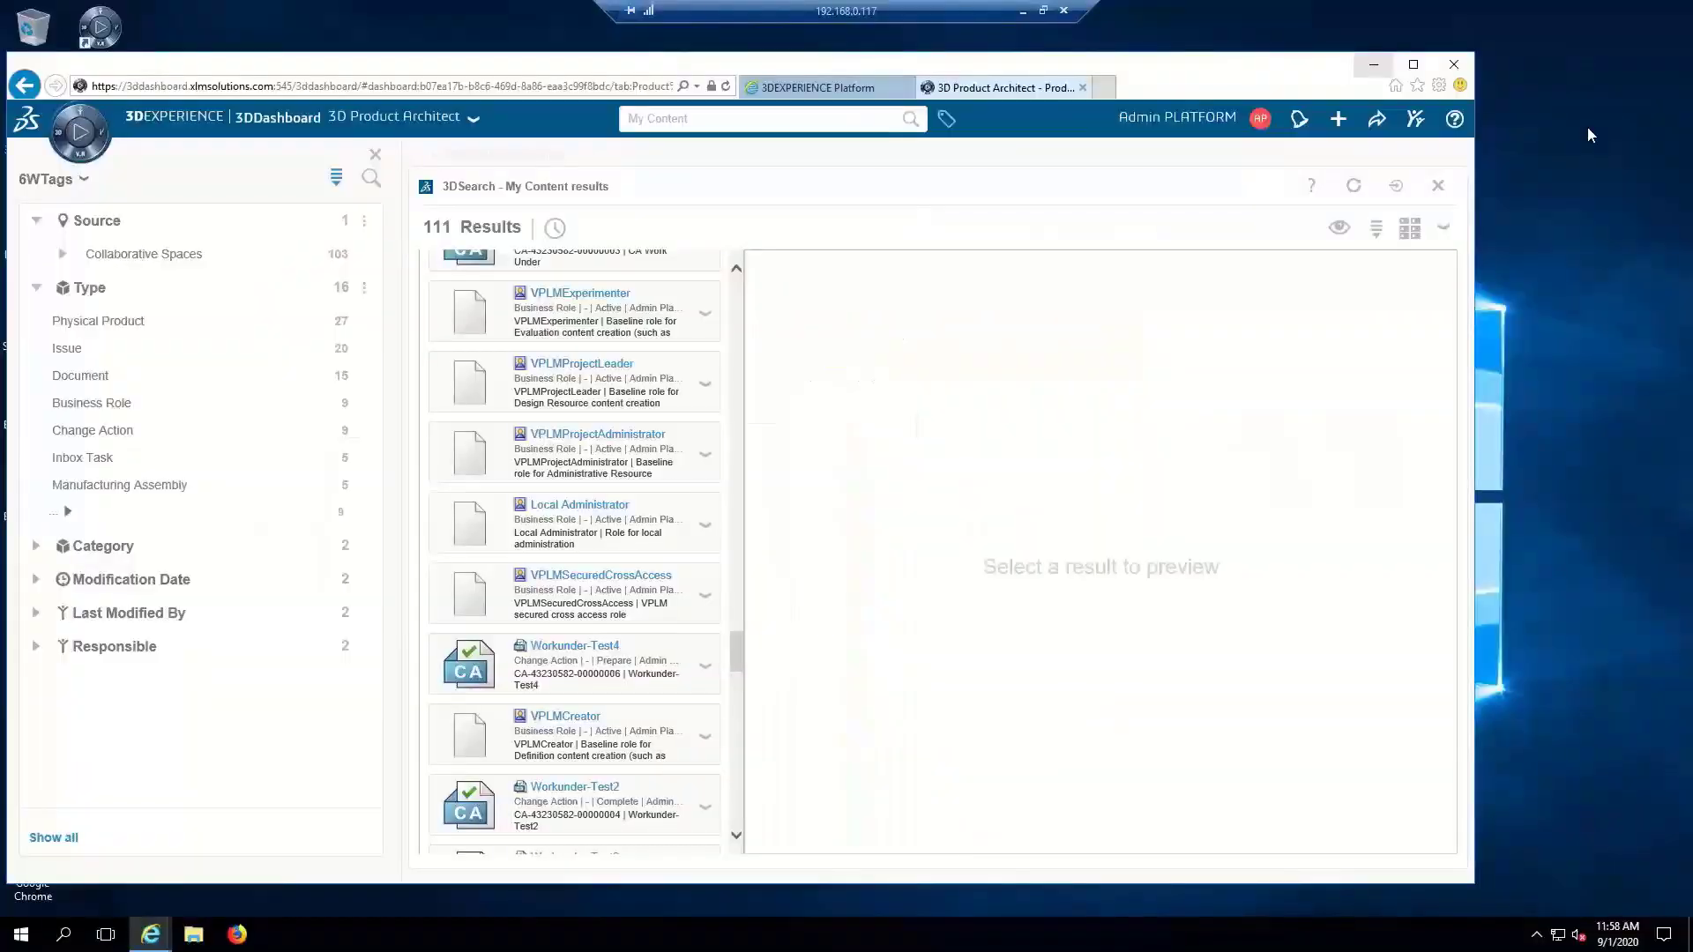
left_click(700, 119)
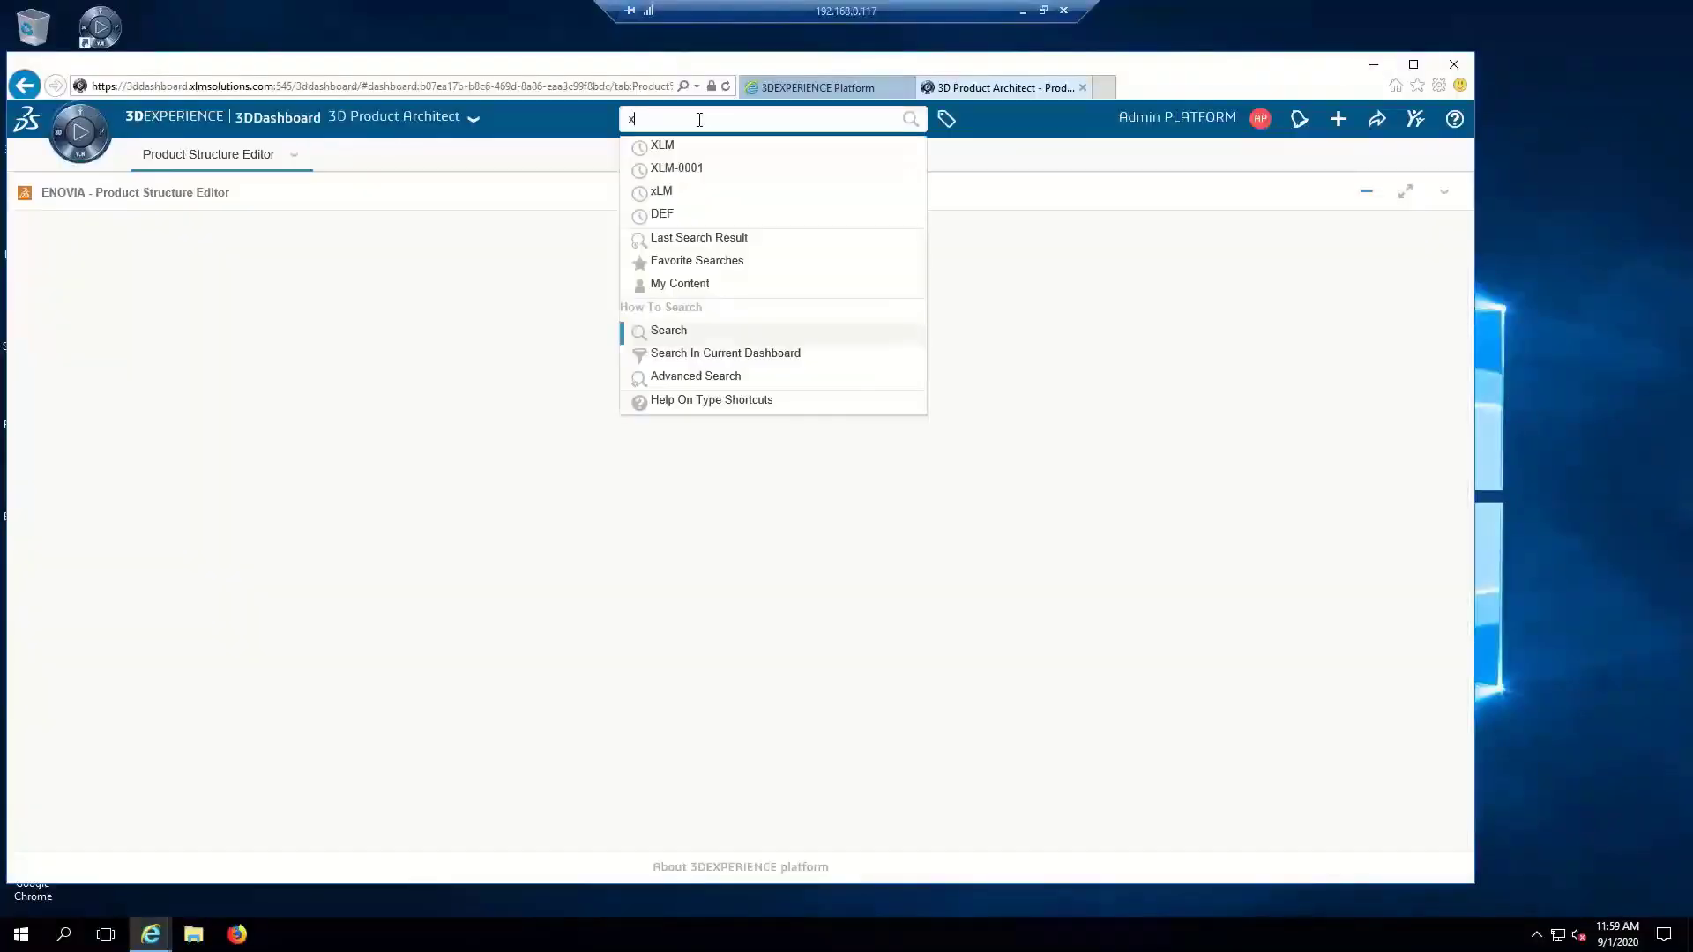
type("xLM")
key("Return")
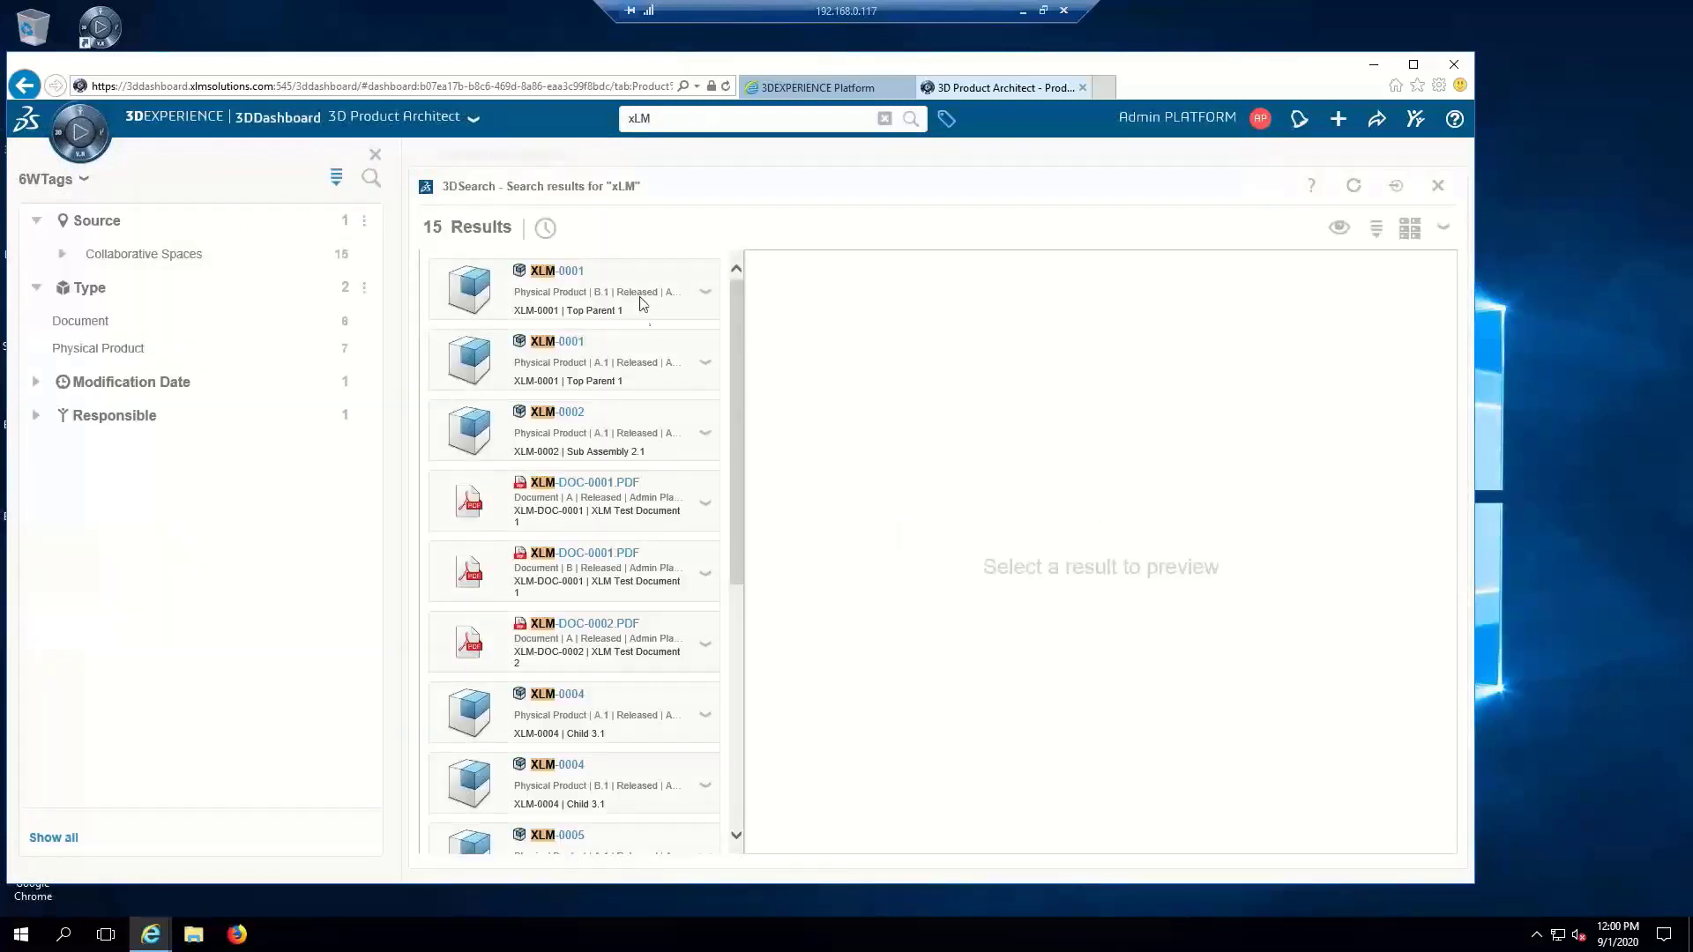
- Open XLM-0001 revision B.1 with Engineering Release from its result's action menu
left_click(705, 294)
mouse_move(795, 363)
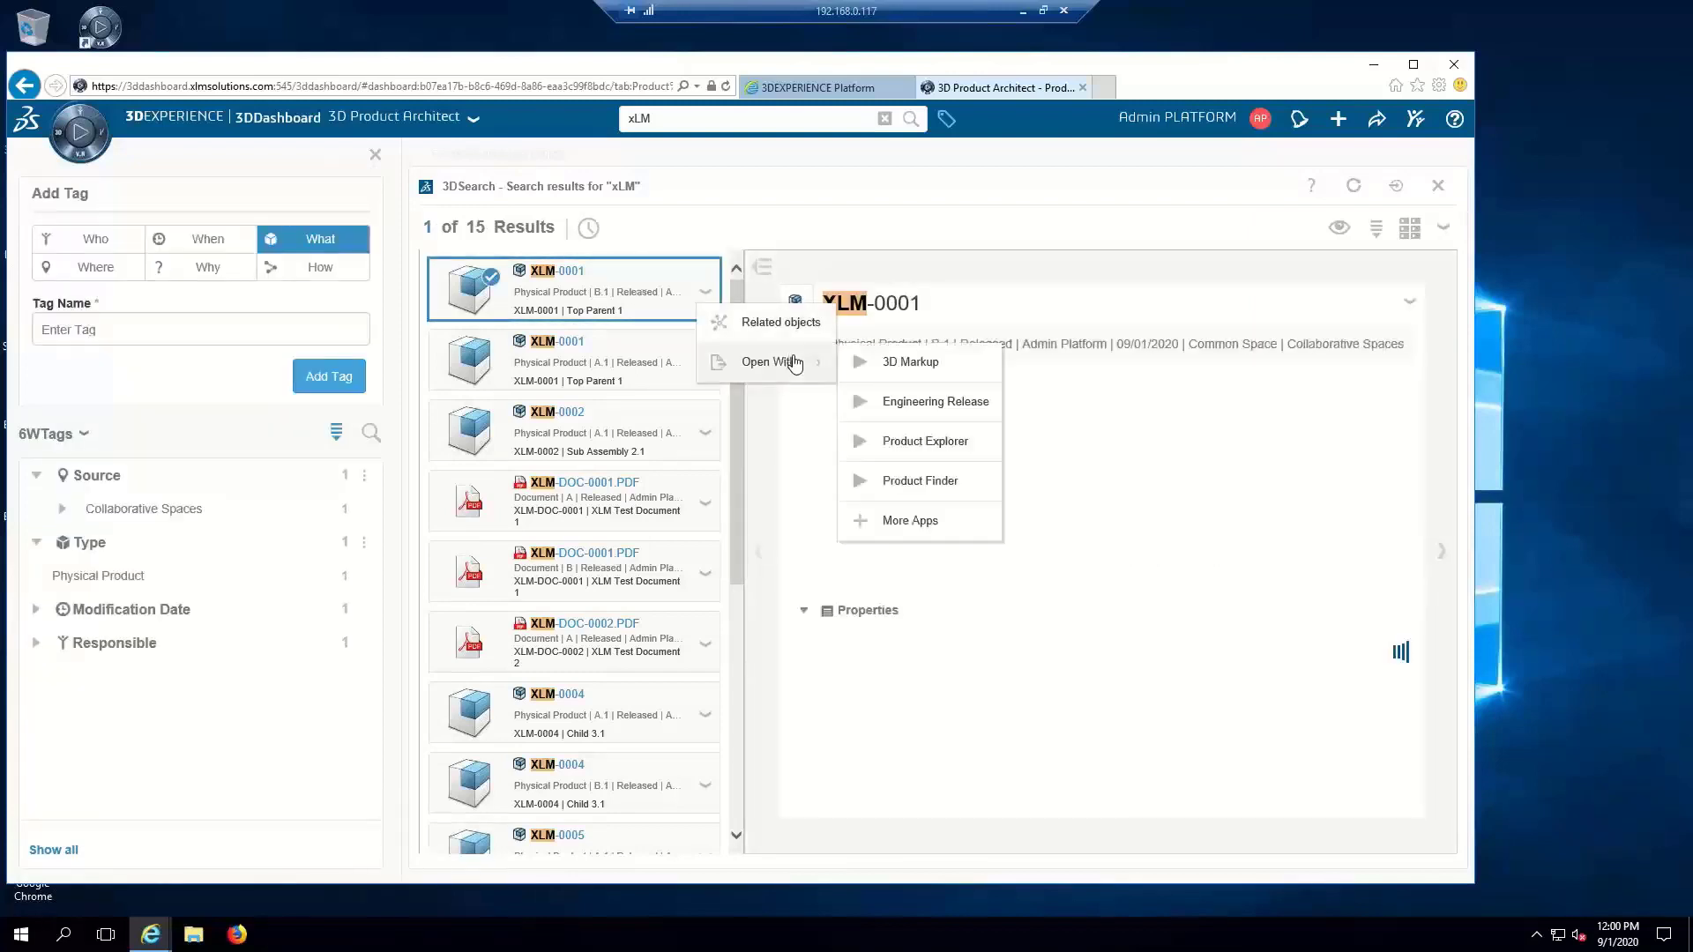
left_click(906, 404)
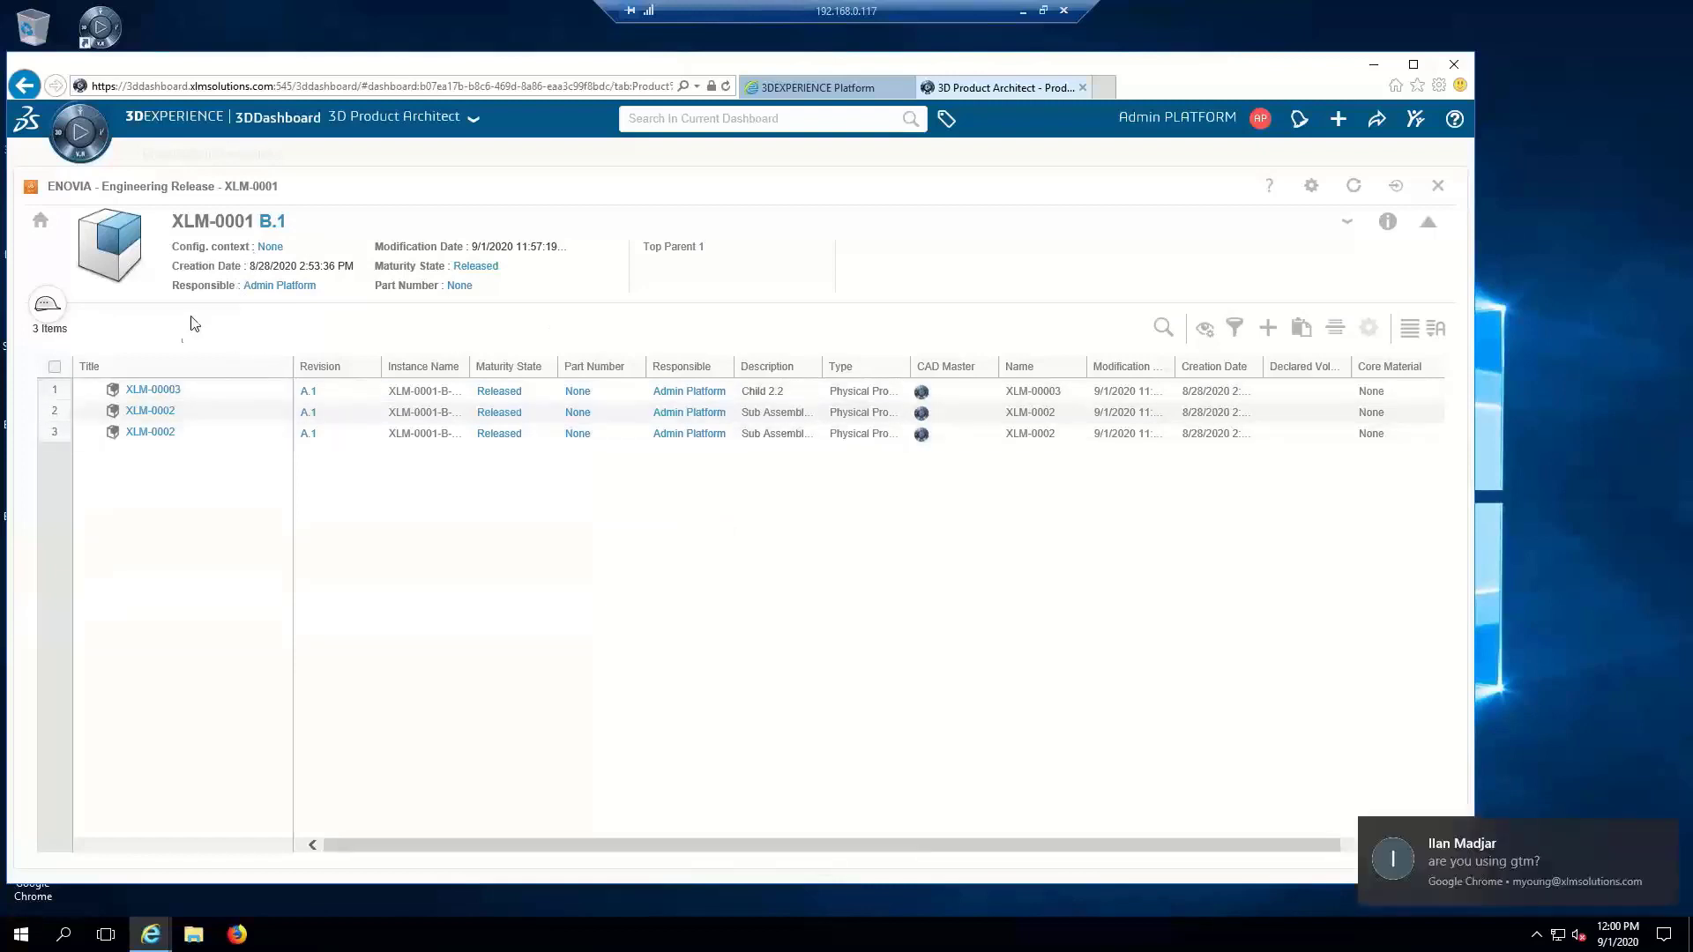
left_click(273, 224)
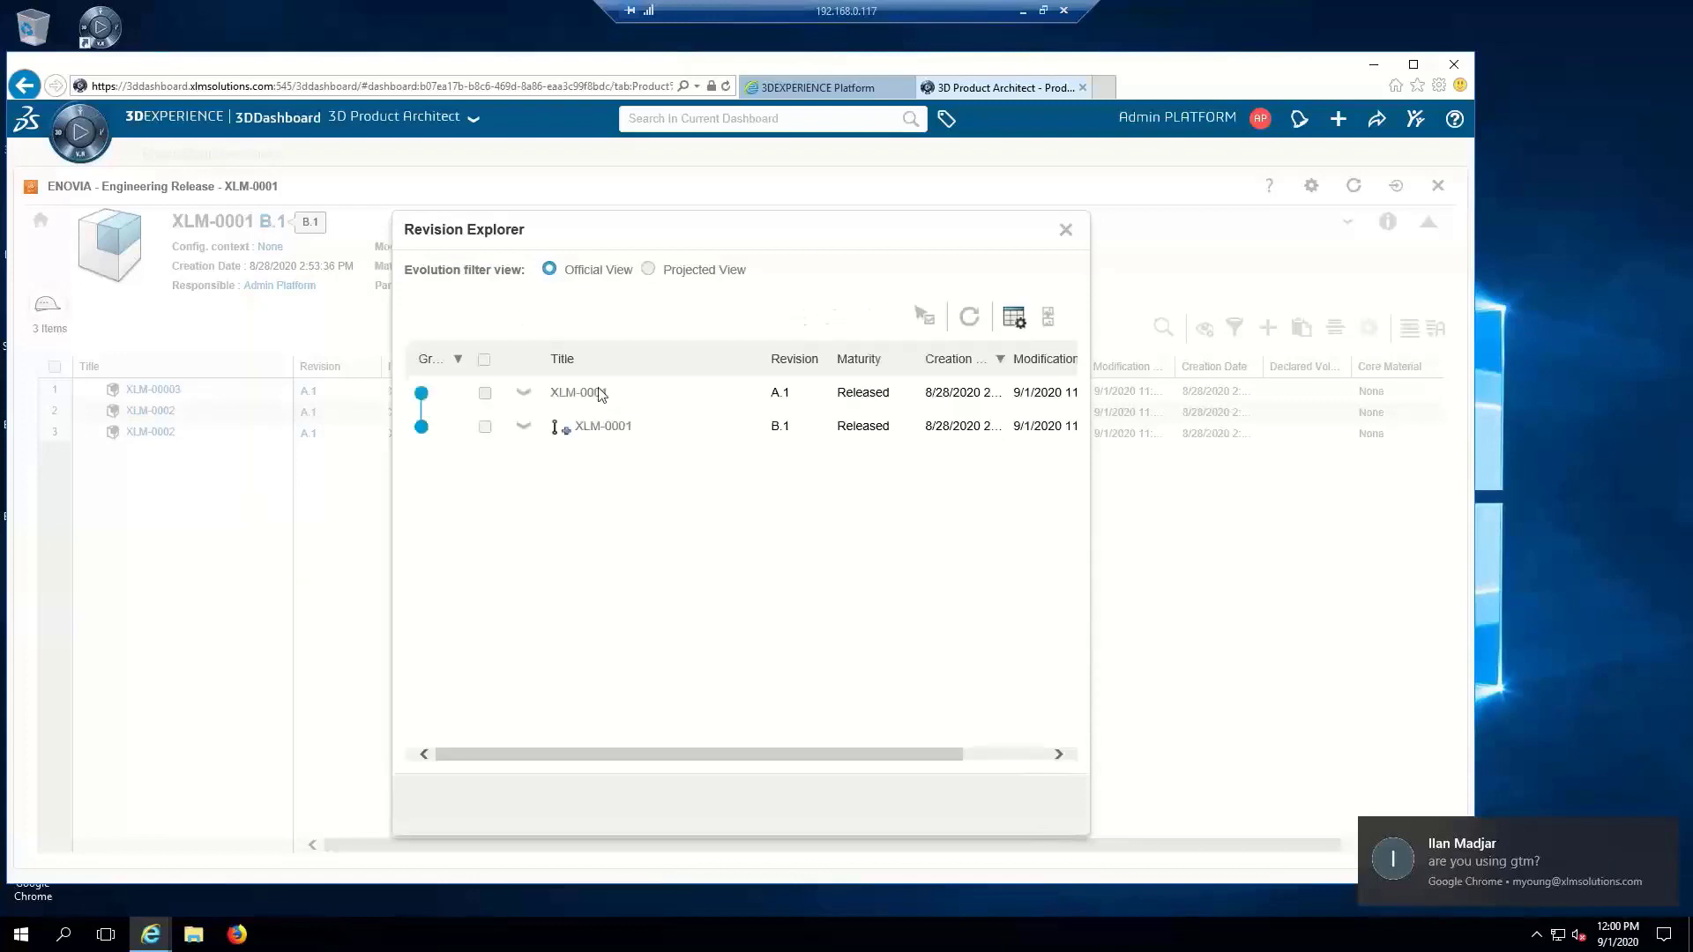
left_click(1067, 231)
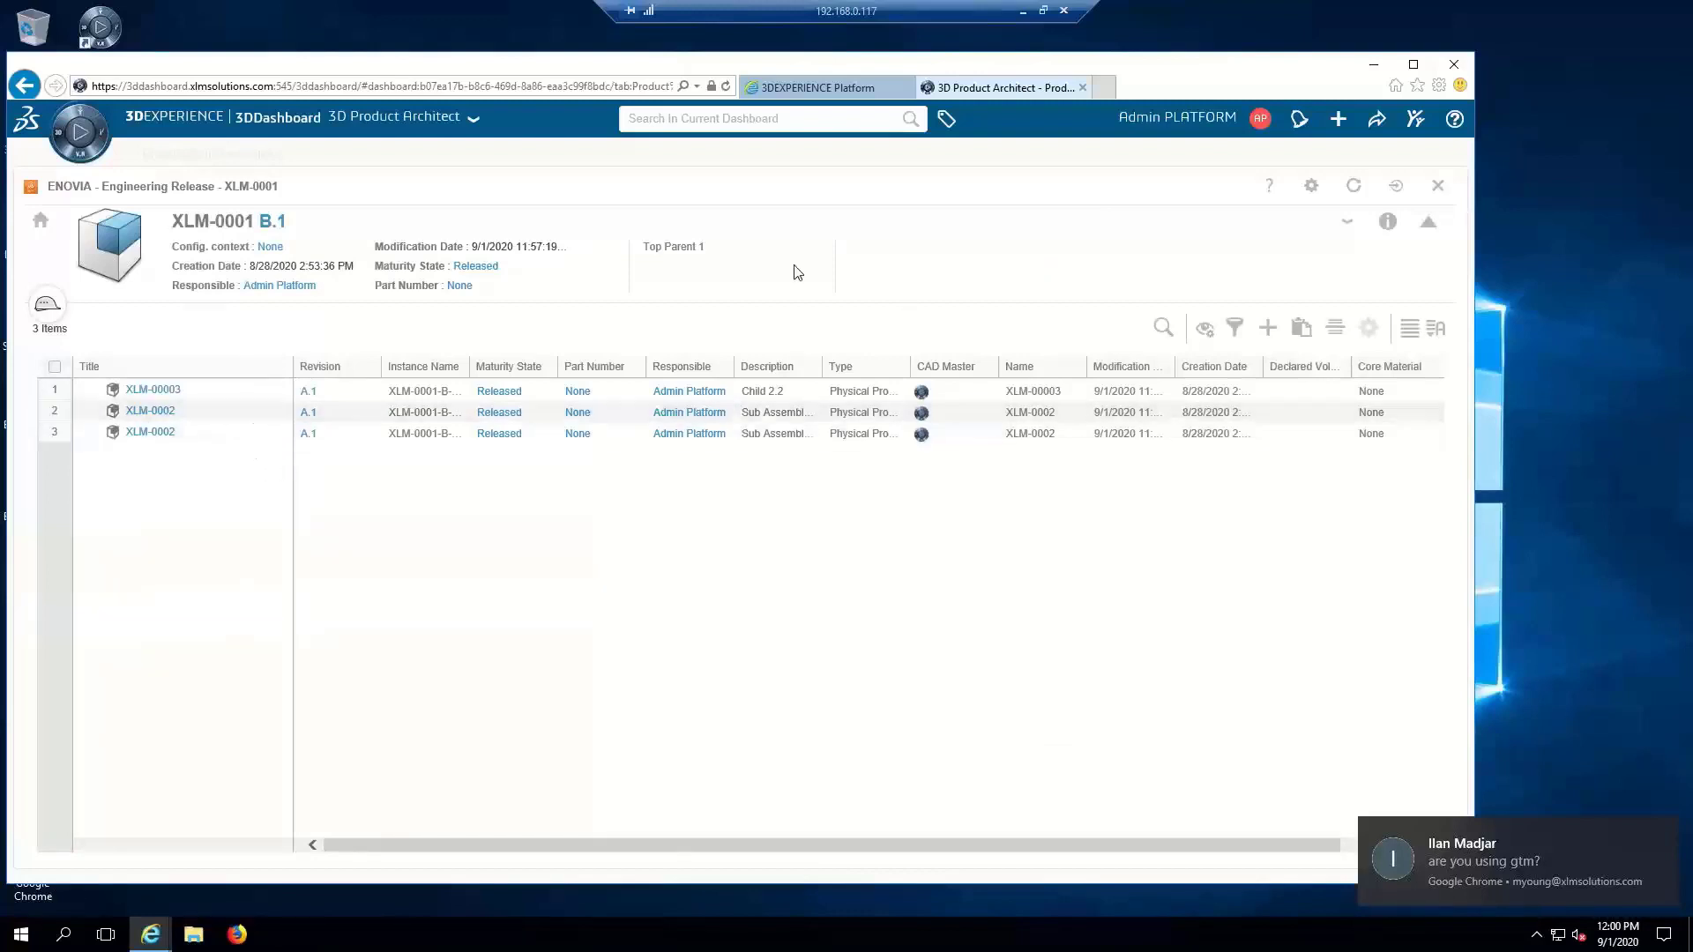
left_click(1388, 224)
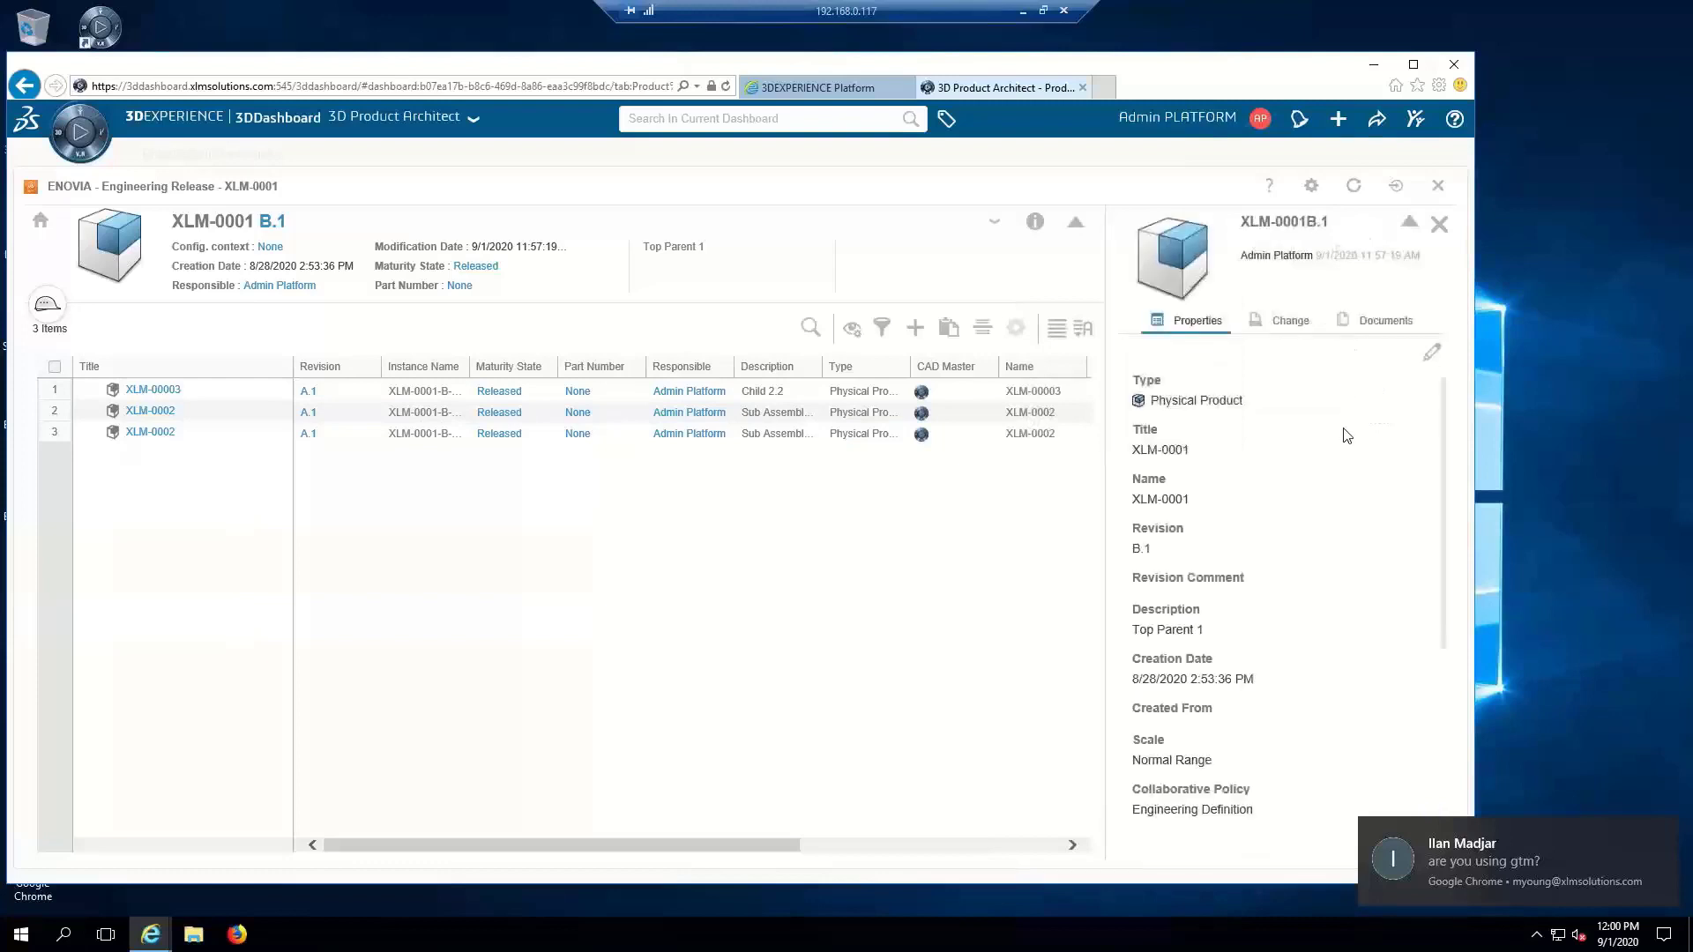
left_click(1386, 323)
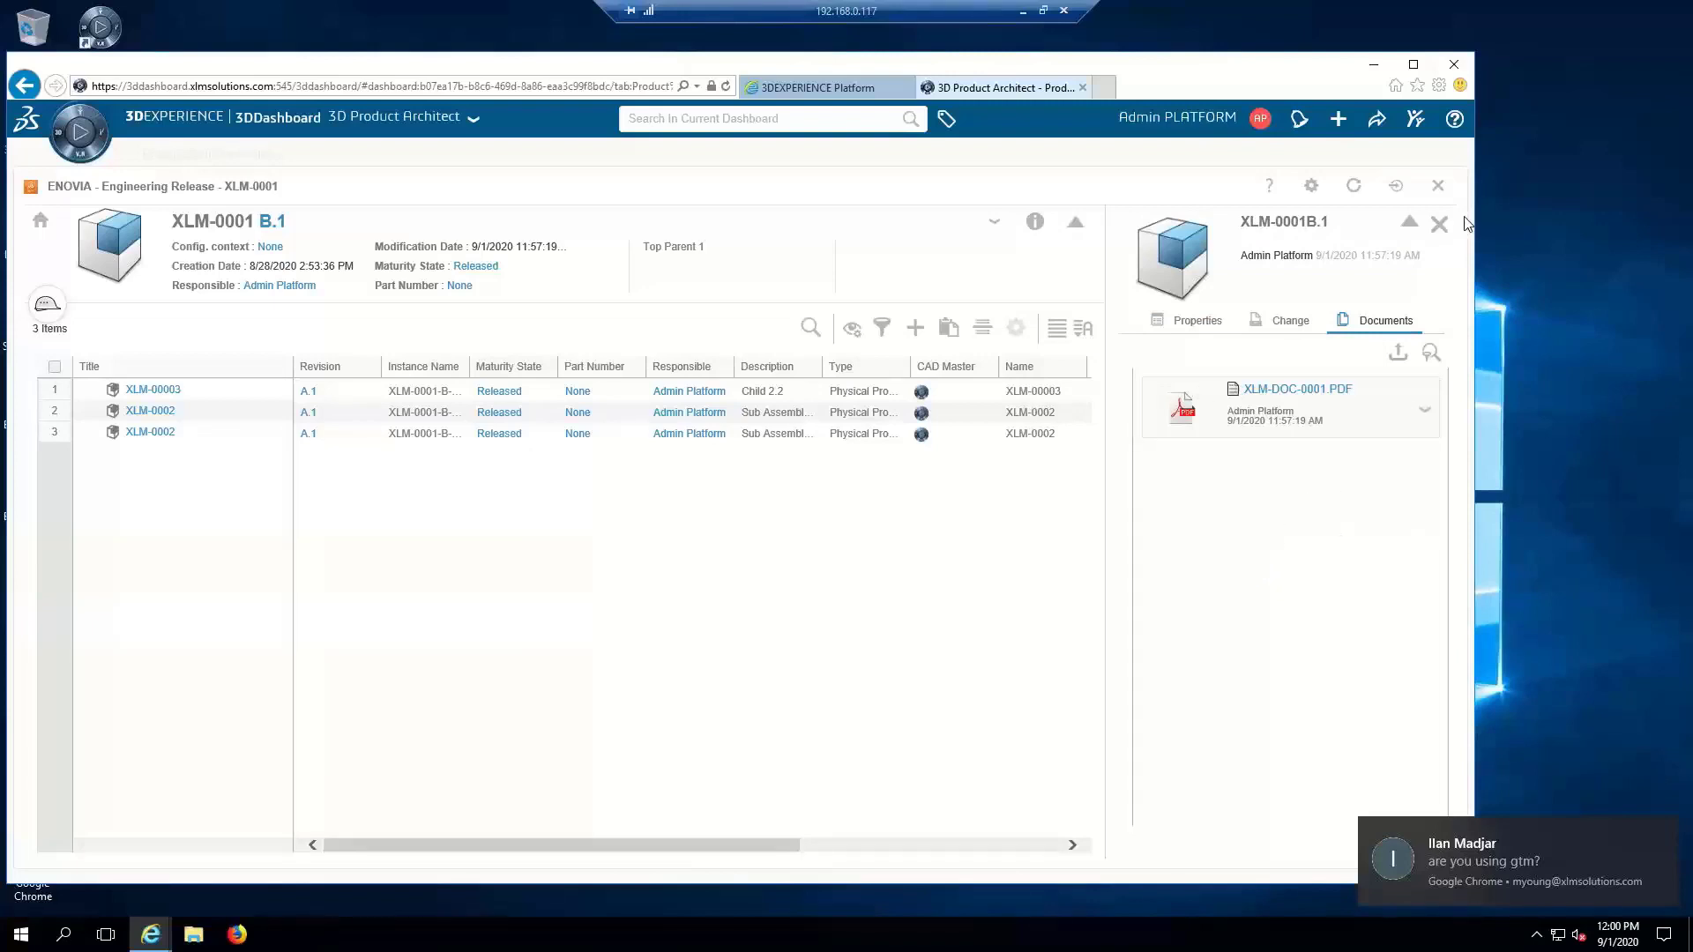
left_click(1439, 224)
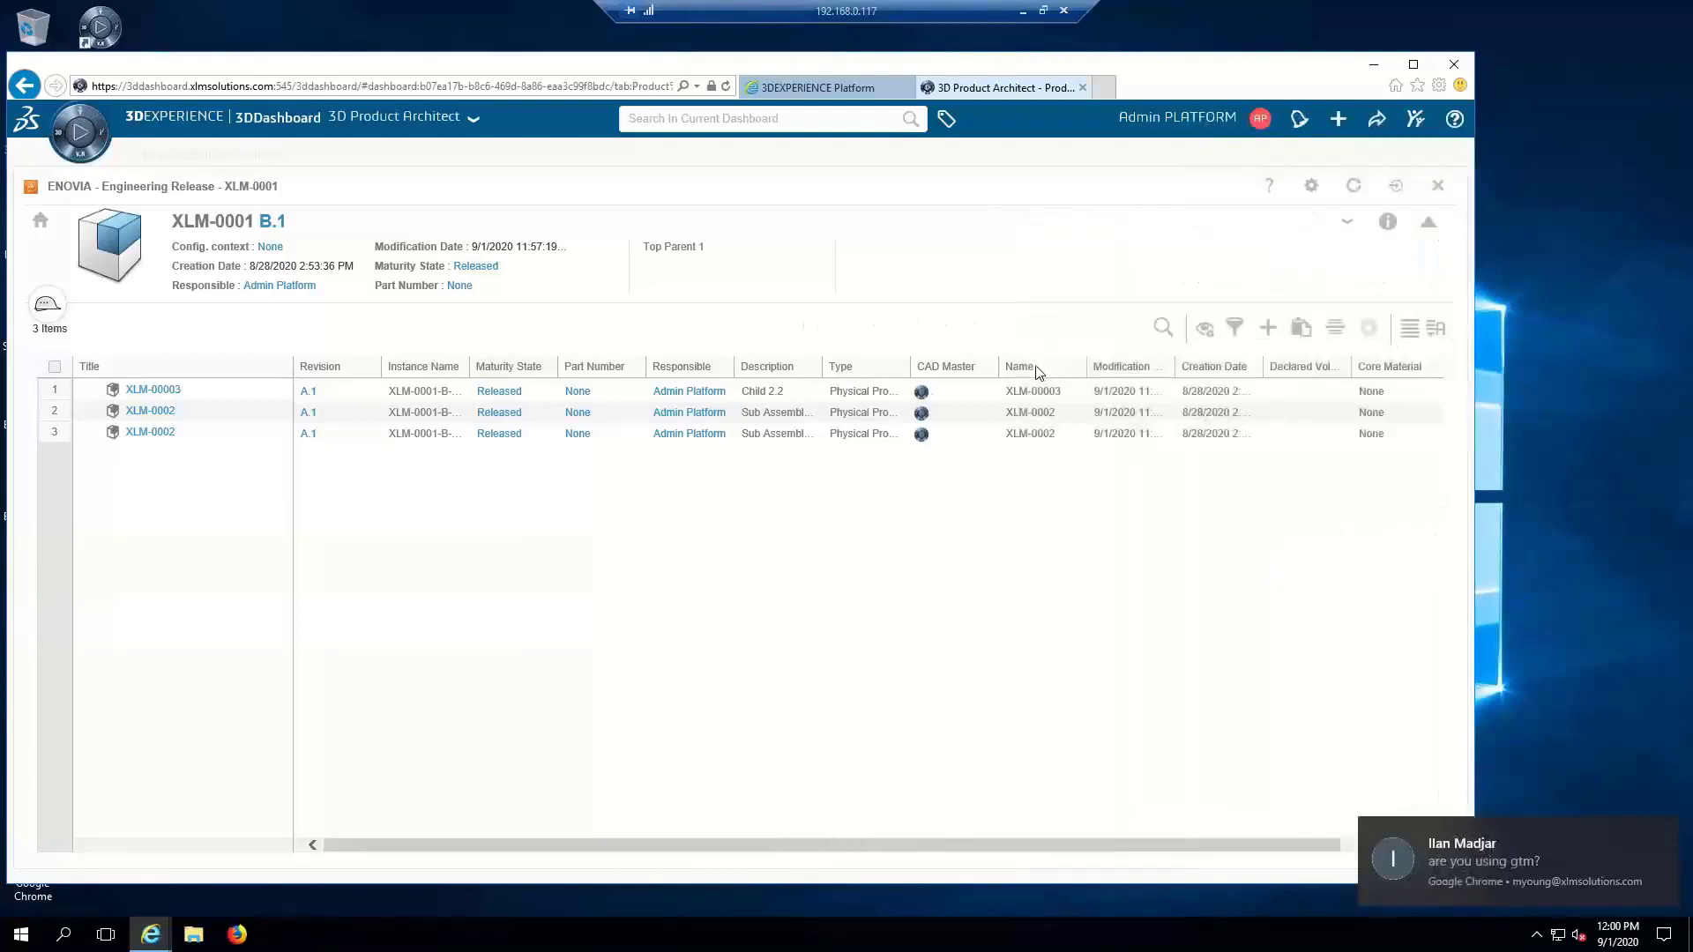
- Group children by Reference, inspect childless XLM-00003, then drill into XLM-0002 A.1
left_click(1334, 326)
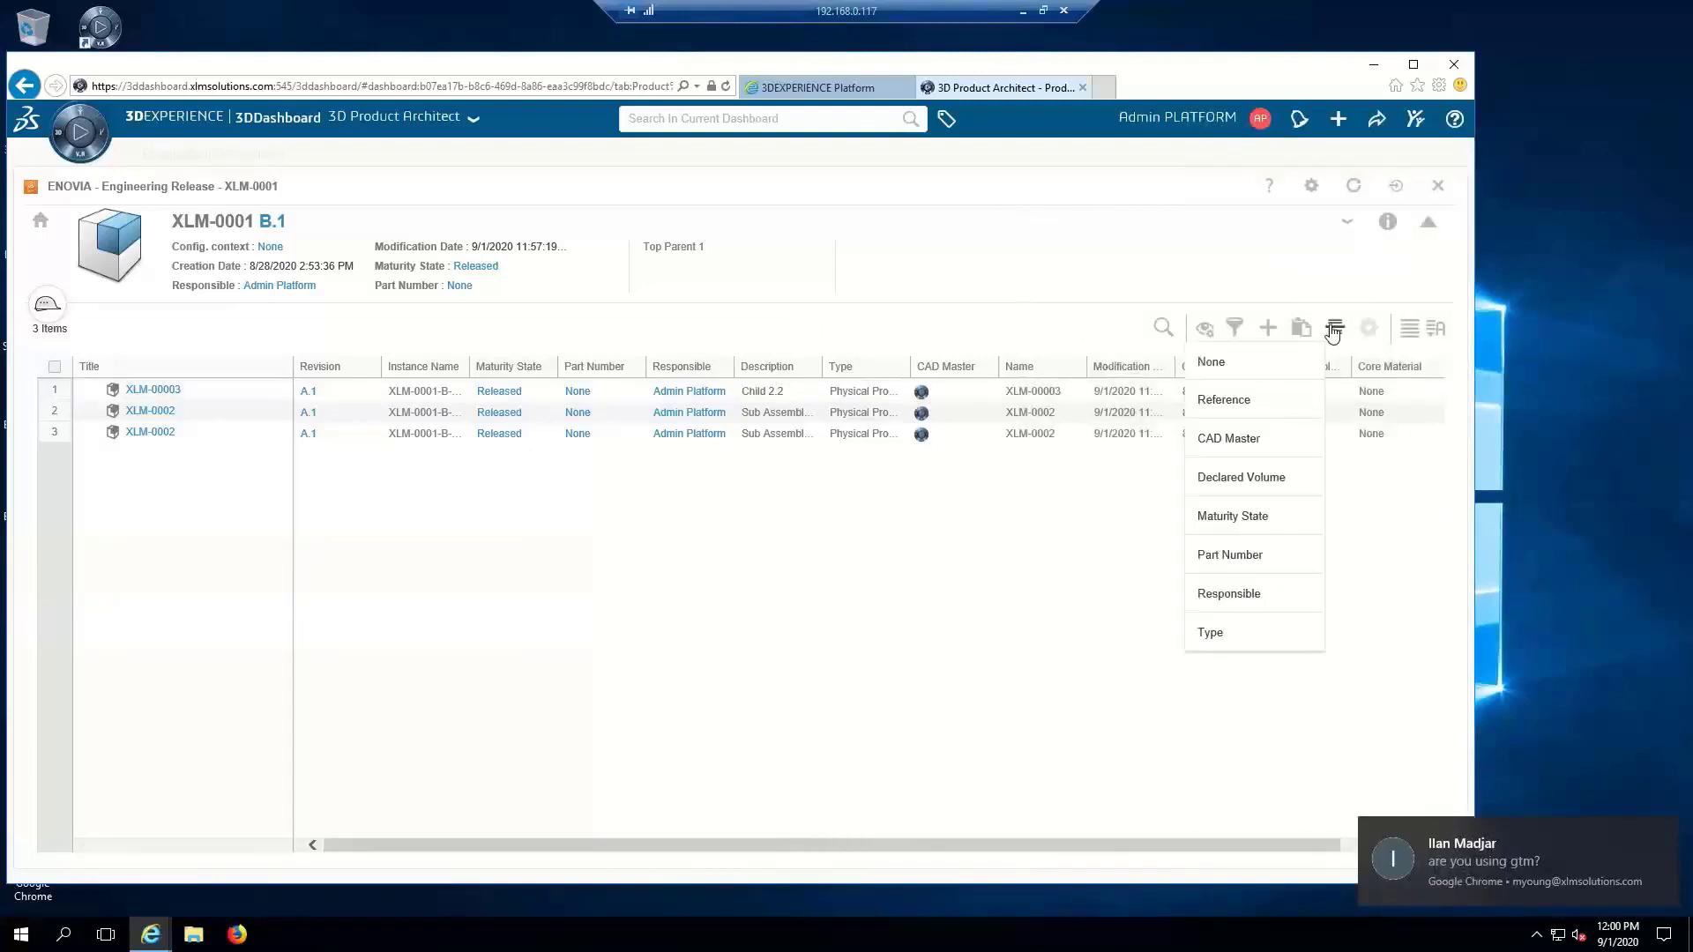
left_click(1232, 403)
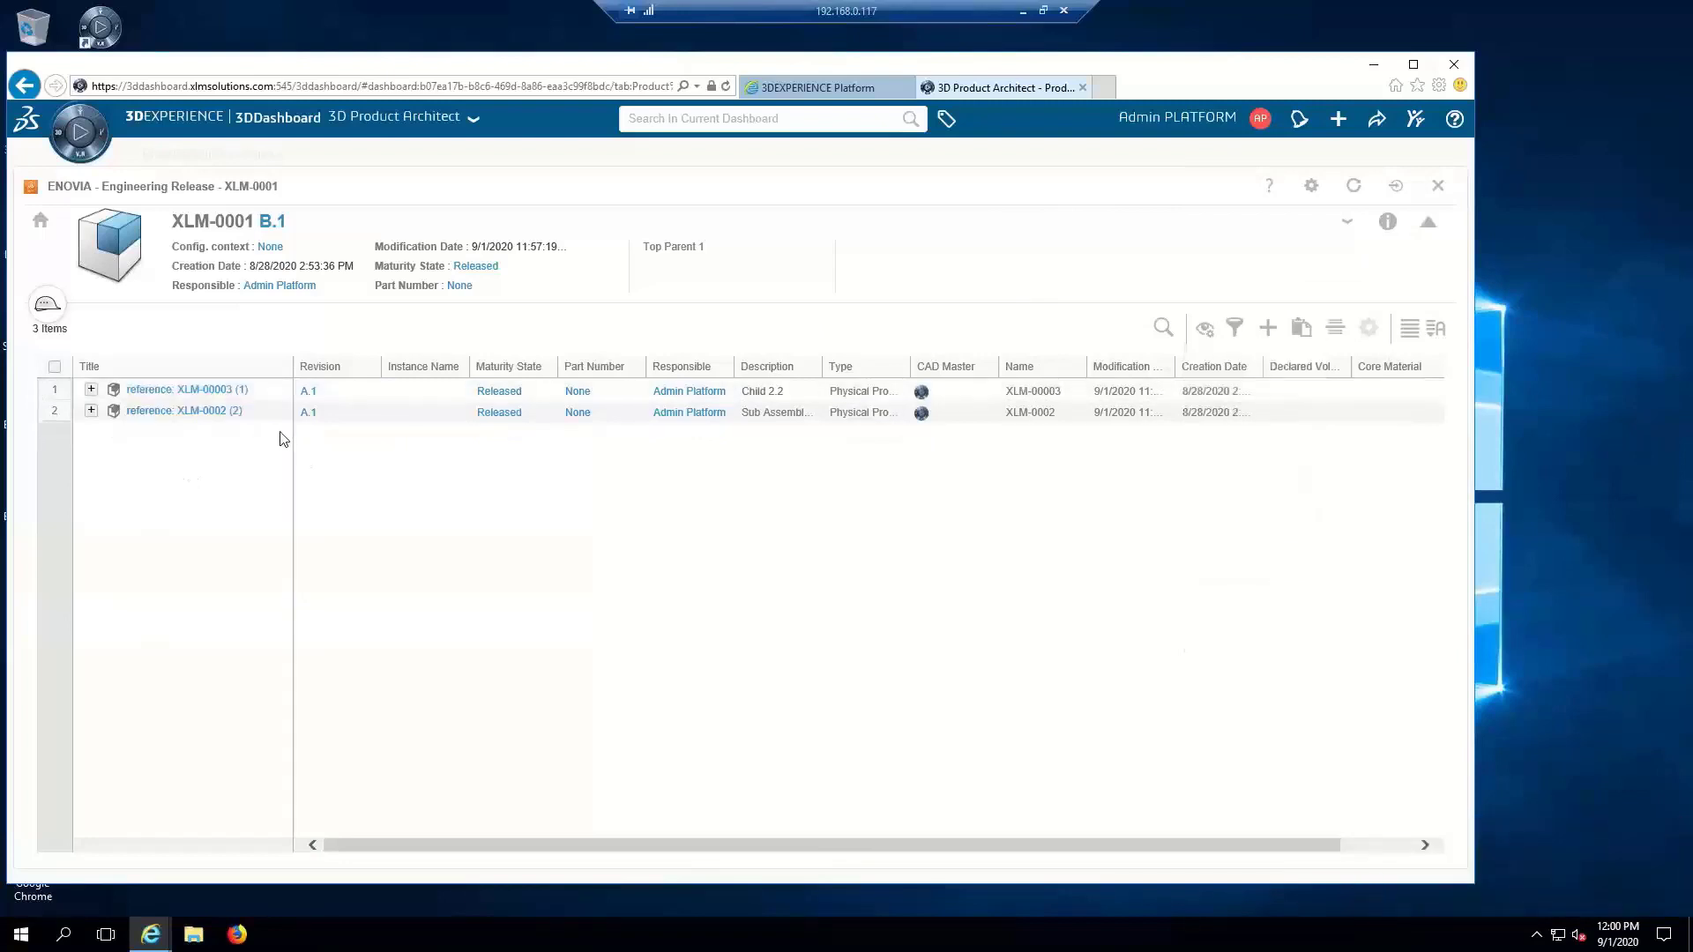
left_click(183, 398)
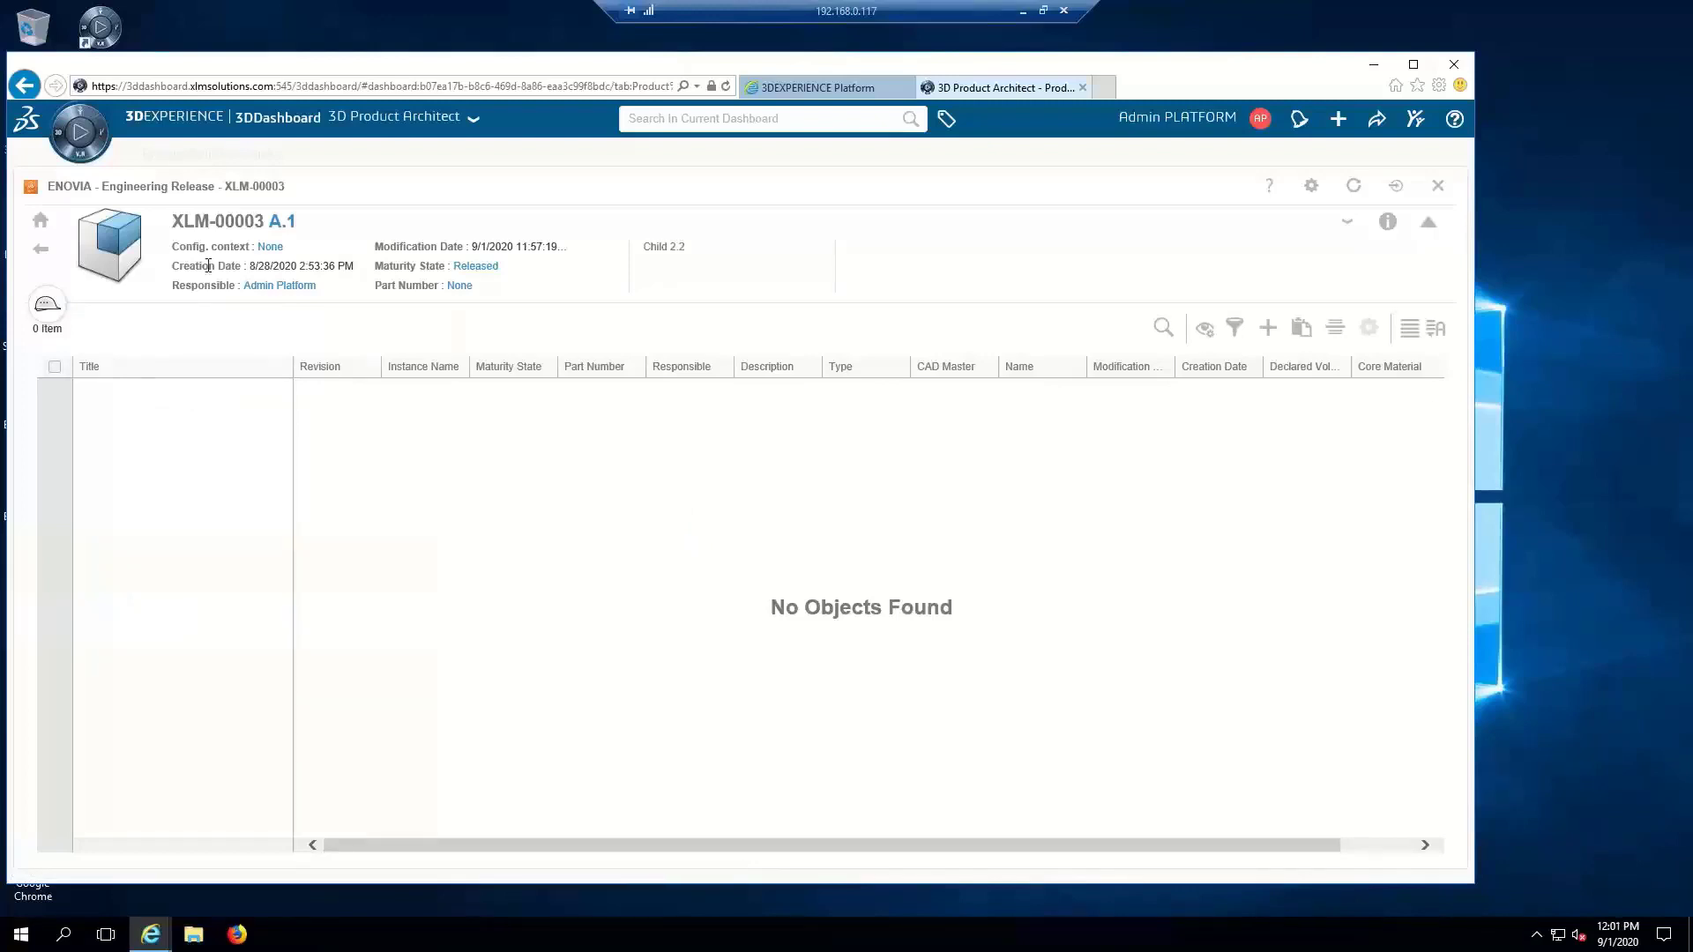
left_click(41, 253)
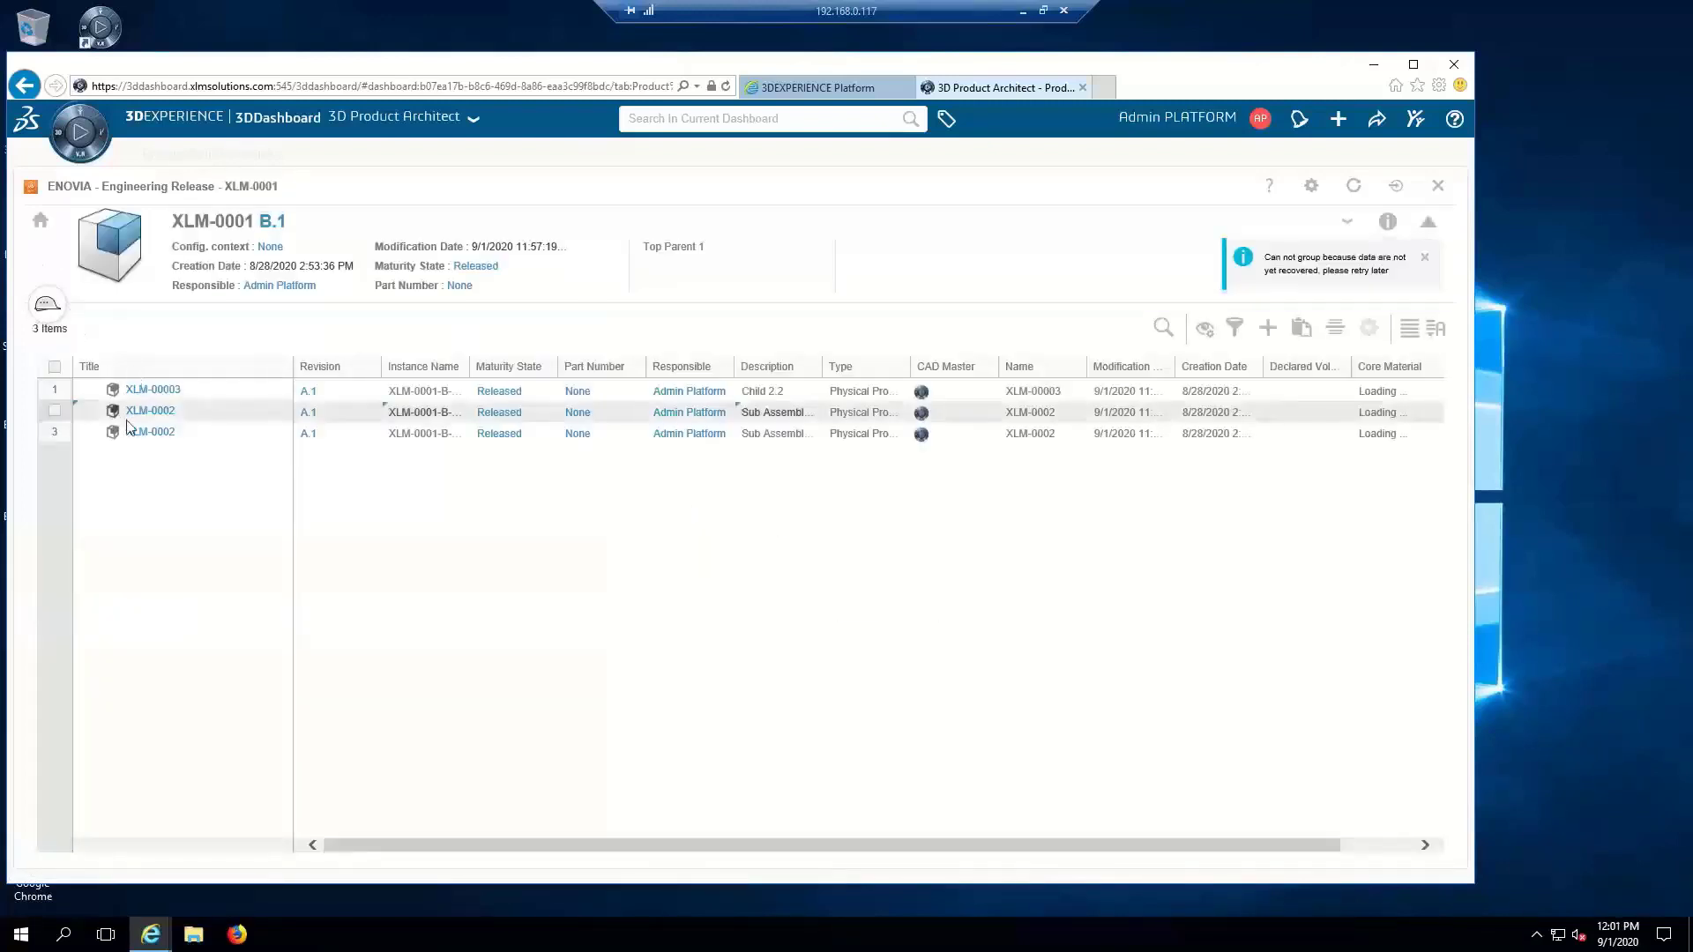
left_click(133, 434)
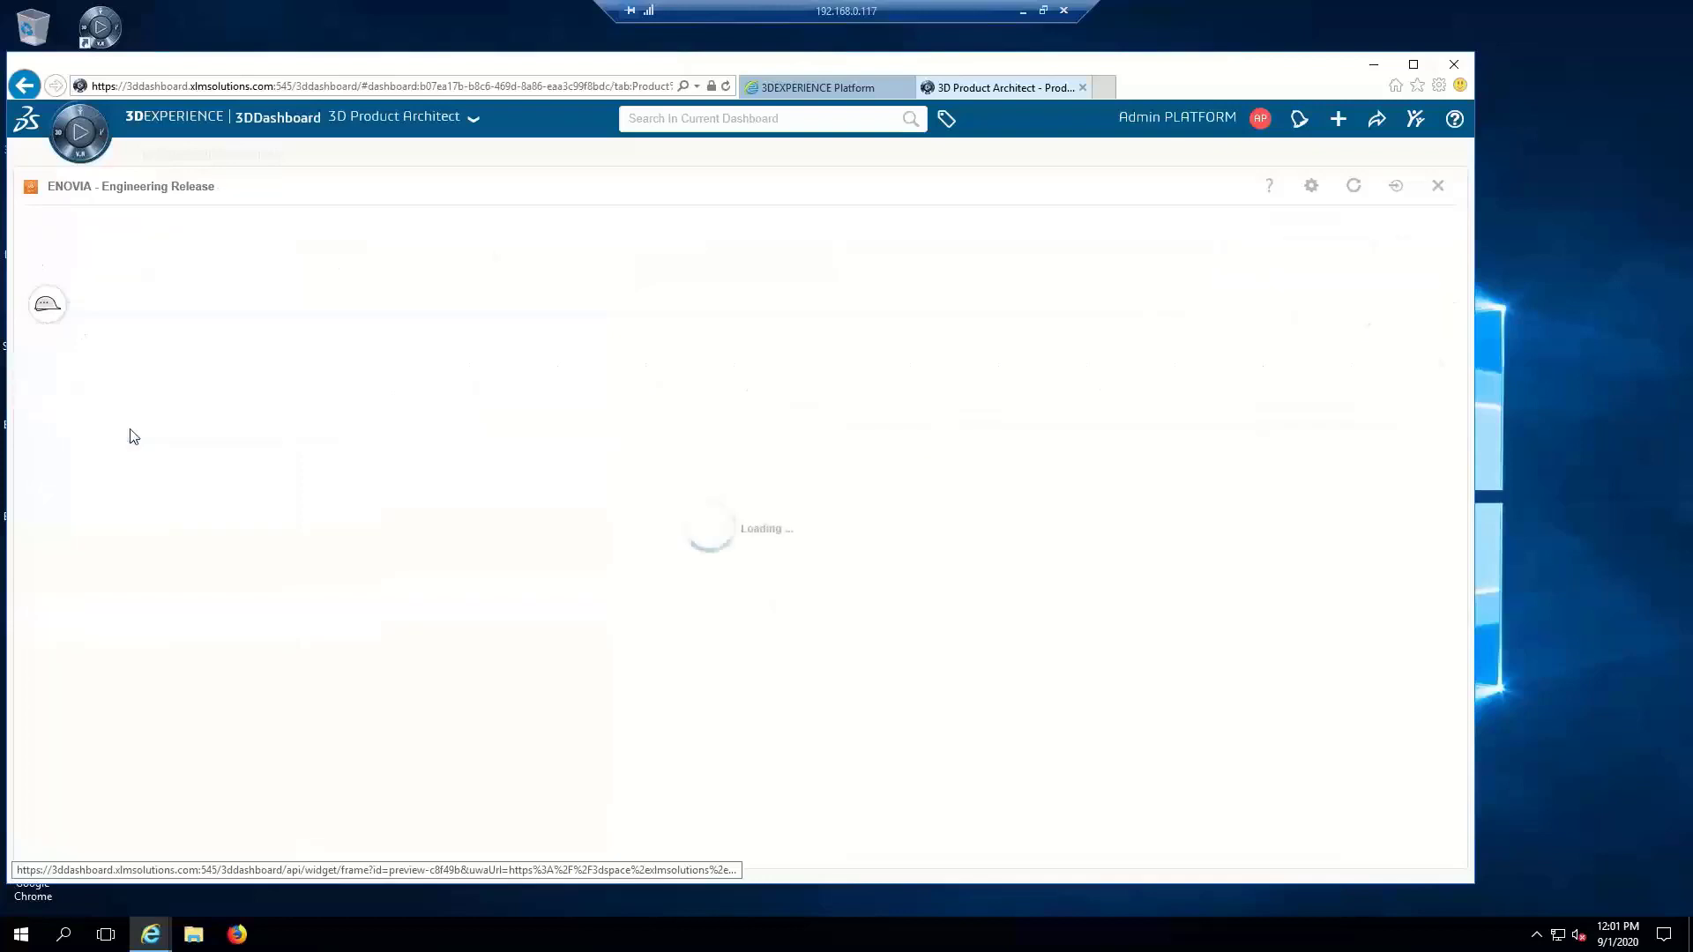